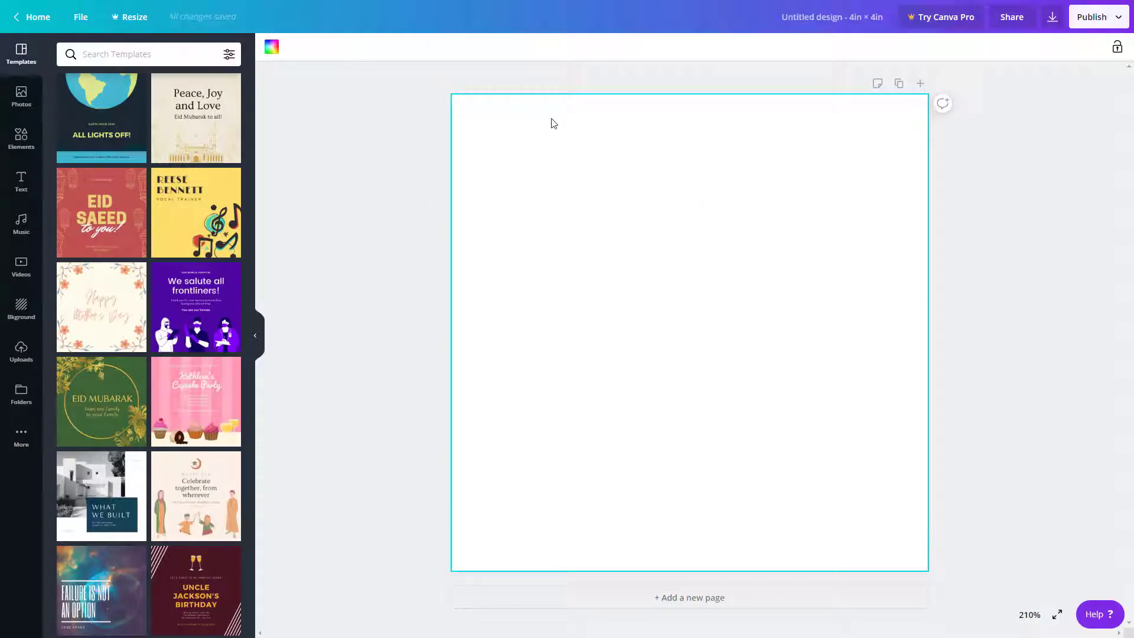
# Add the cliff-and-river photo from the recent 'scenery' photo search to the page
pyautogui.click(26, 104)
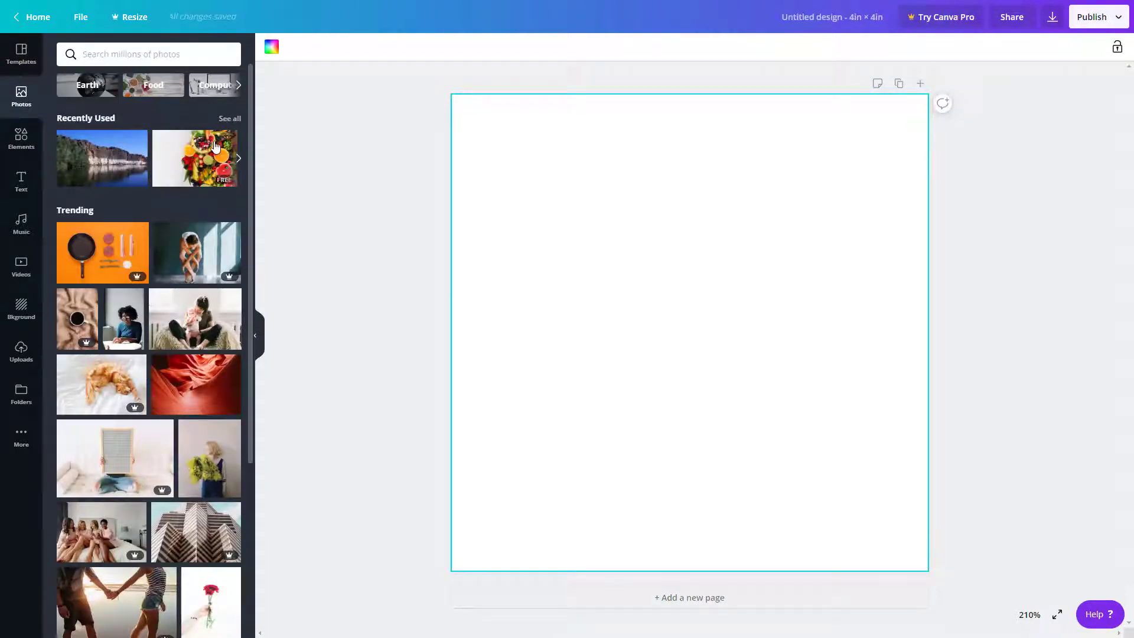
pyautogui.click(139, 54)
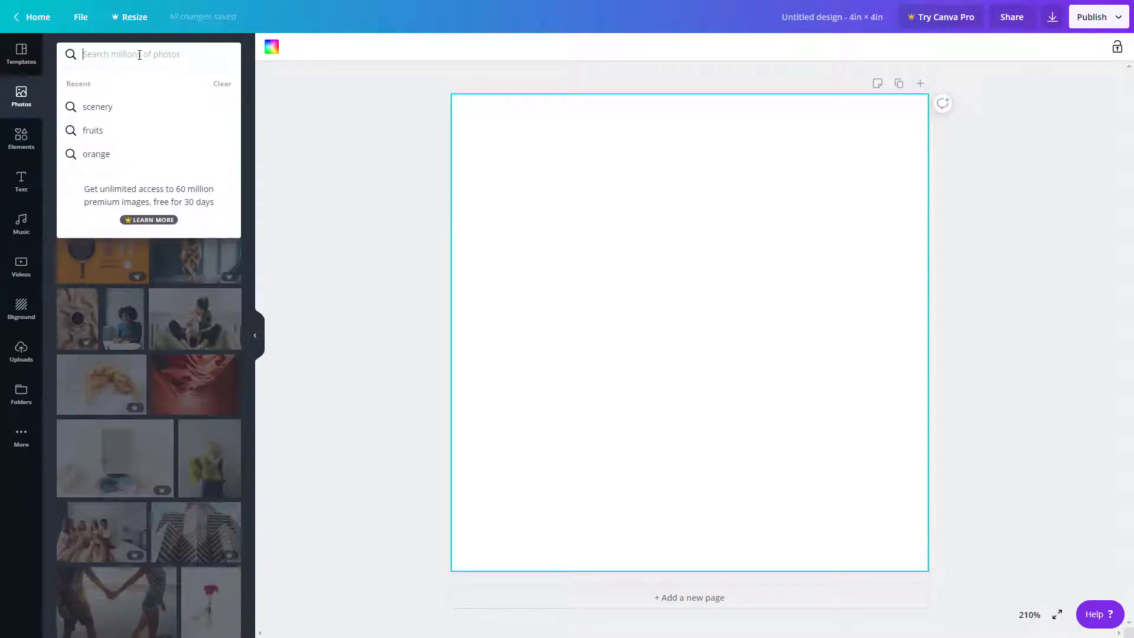
pyautogui.click(111, 107)
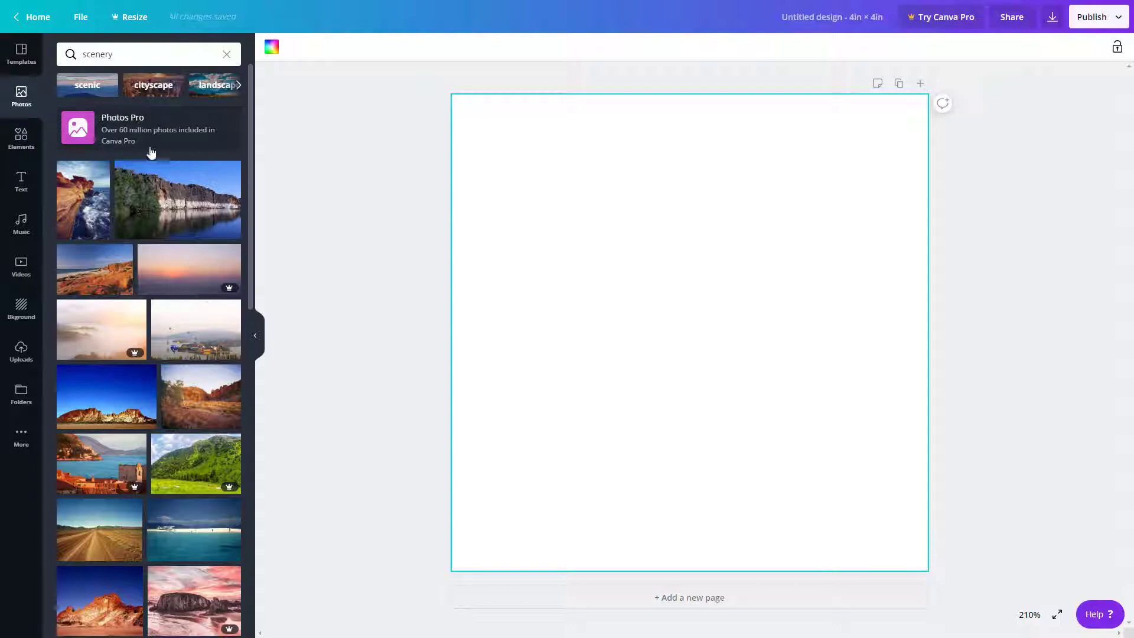
pyautogui.click(201, 209)
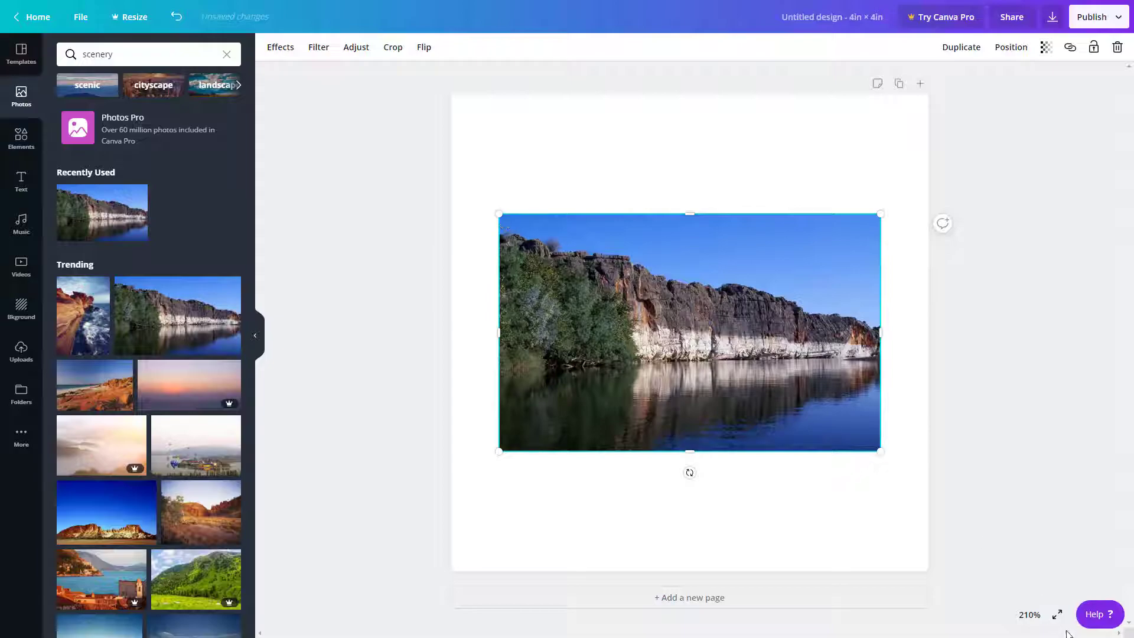
pyautogui.click(1057, 615)
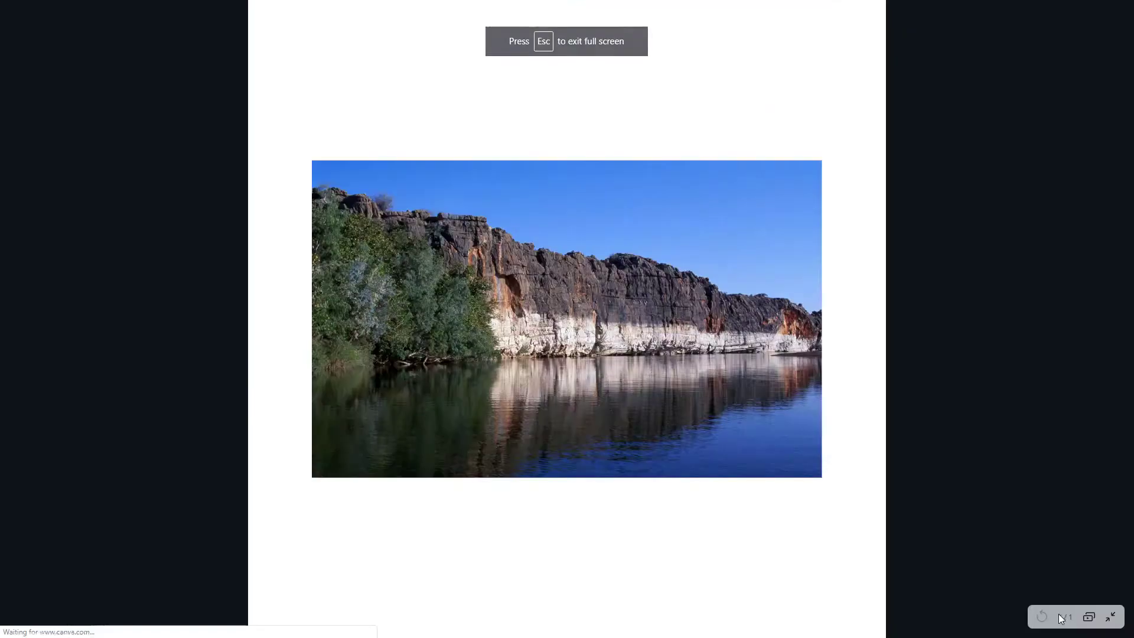
pyautogui.click(1112, 617)
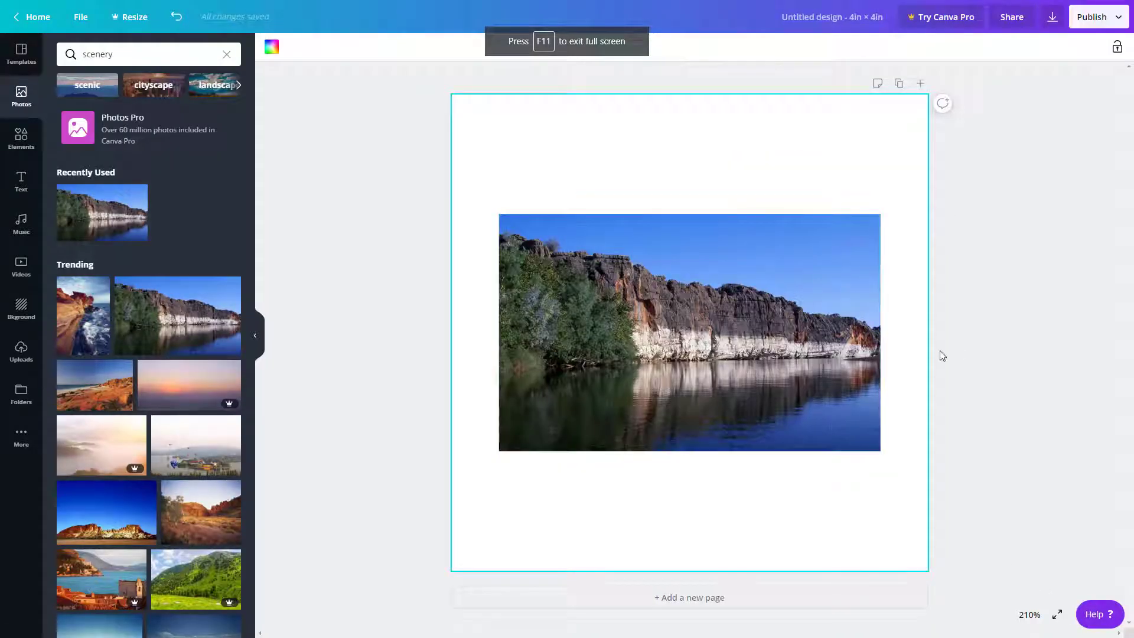
pyautogui.scroll(5, 829, 357)
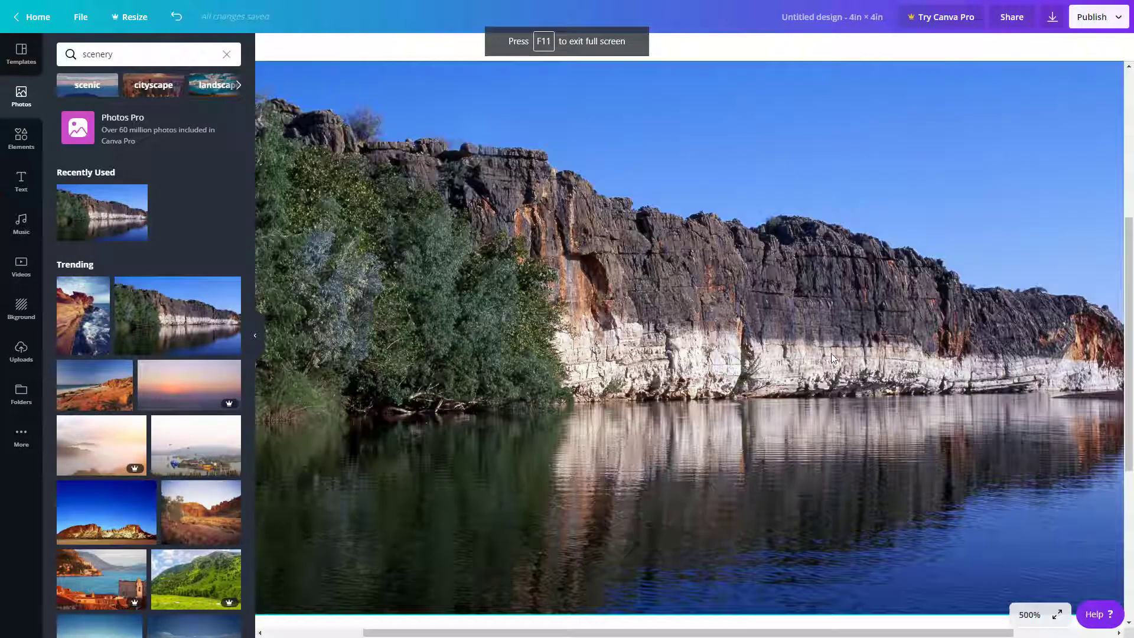
pyautogui.scroll(-1, 829, 357)
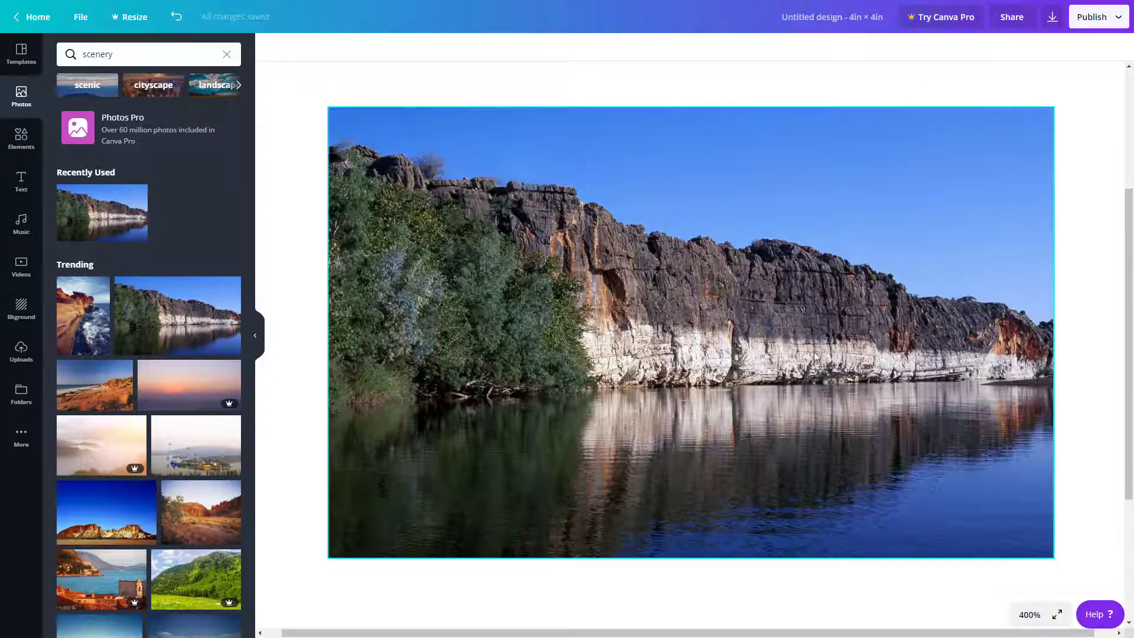
# Nudge the cliff photo up-left and resize it, undo the accidental rotation, and show the effects list
pyautogui.click(569, 295)
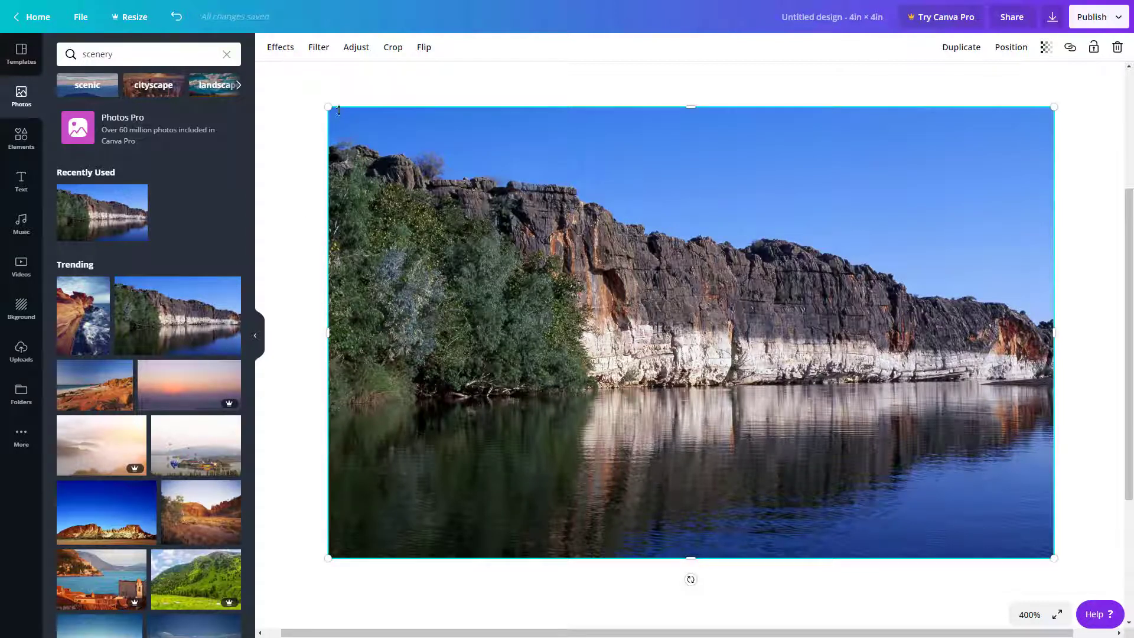
pyautogui.moveTo(491, 240); pyautogui.dragTo(481, 222)
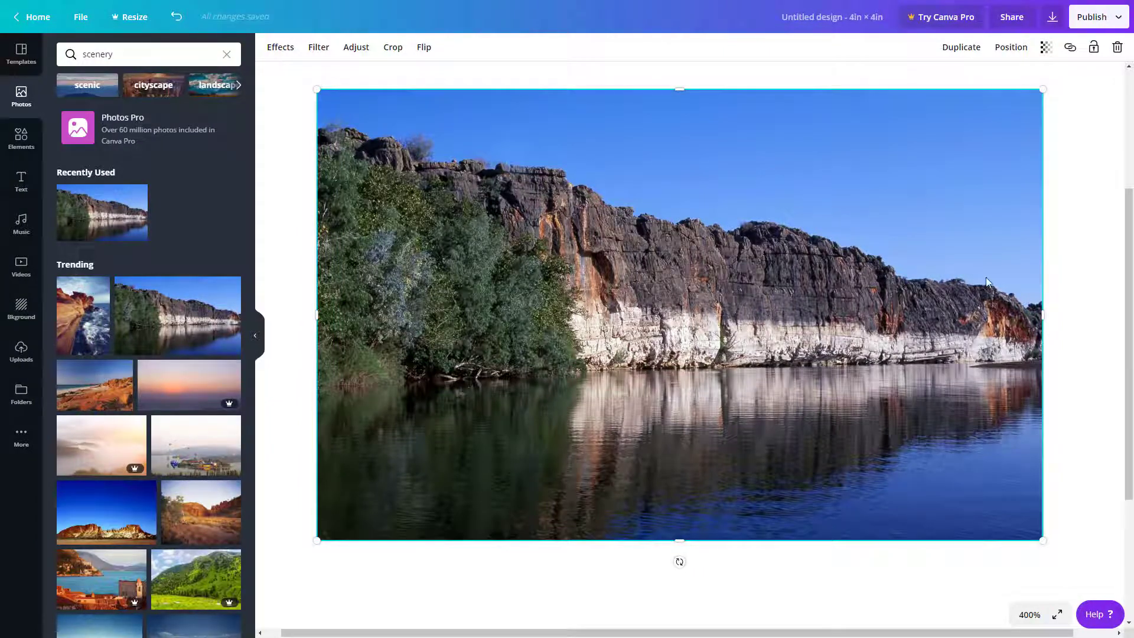
pyautogui.moveTo(1044, 315)
pyautogui.mouseDown()
pyautogui.moveTo(865, 328)
pyautogui.moveTo(1093, 324)
pyautogui.moveTo(997, 330)
pyautogui.moveTo(1066, 328)
pyautogui.moveTo(1037, 327)
pyautogui.mouseUp()
pyautogui.moveTo(676, 540); pyautogui.dragTo(723, 551)
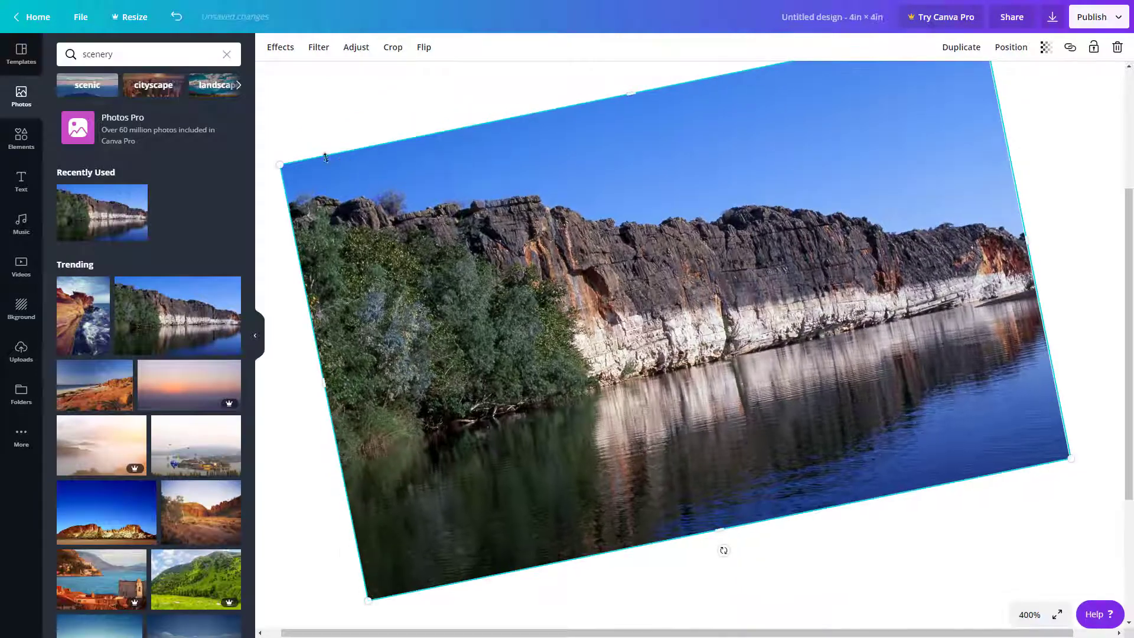
pyautogui.click(176, 17)
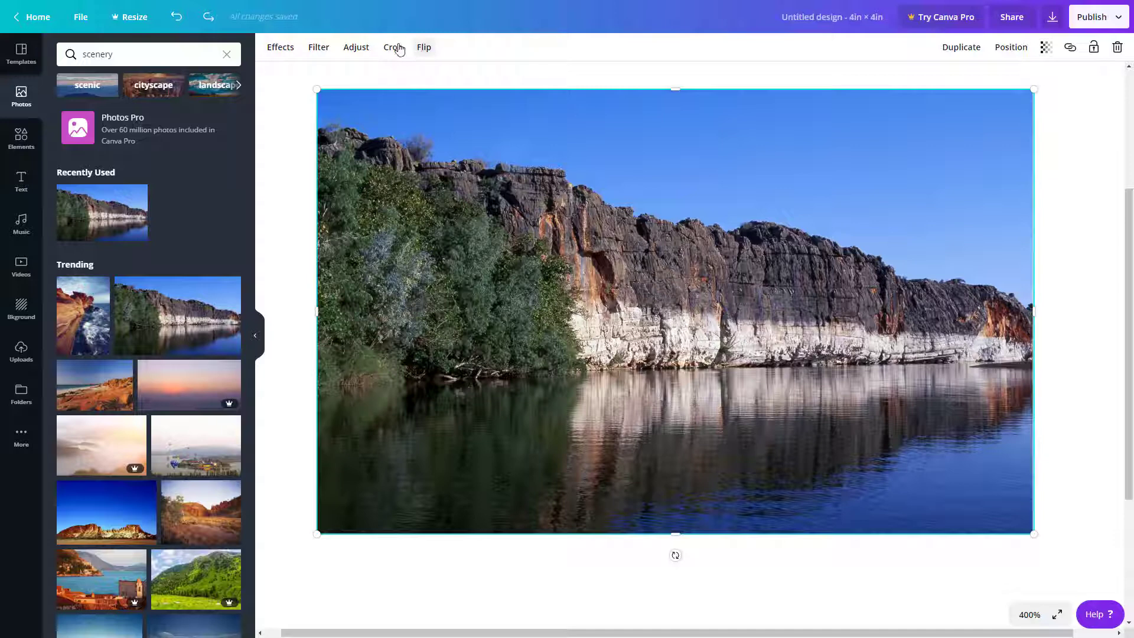
pyautogui.click(283, 47)
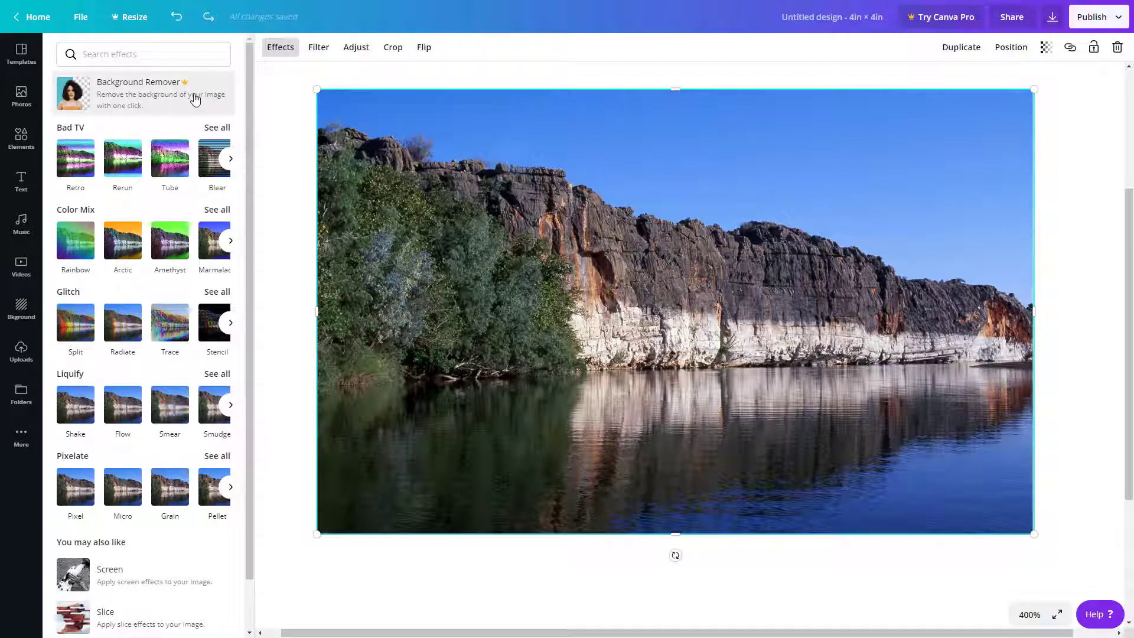
pyautogui.click(952, 19)
pyautogui.click(567, 41)
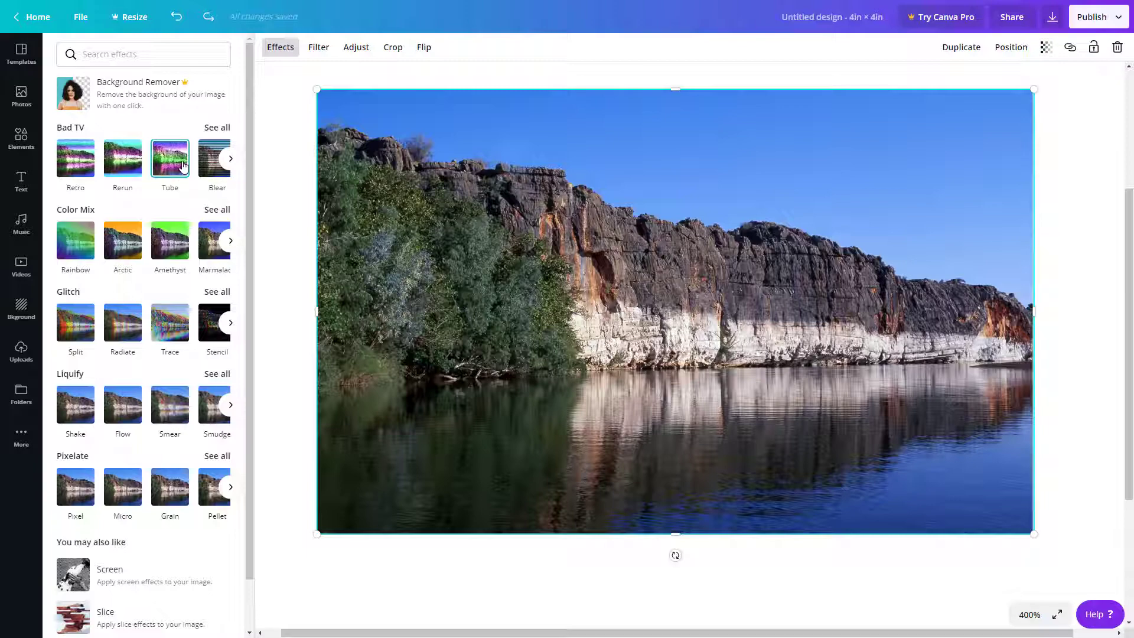
pyautogui.click(73, 158)
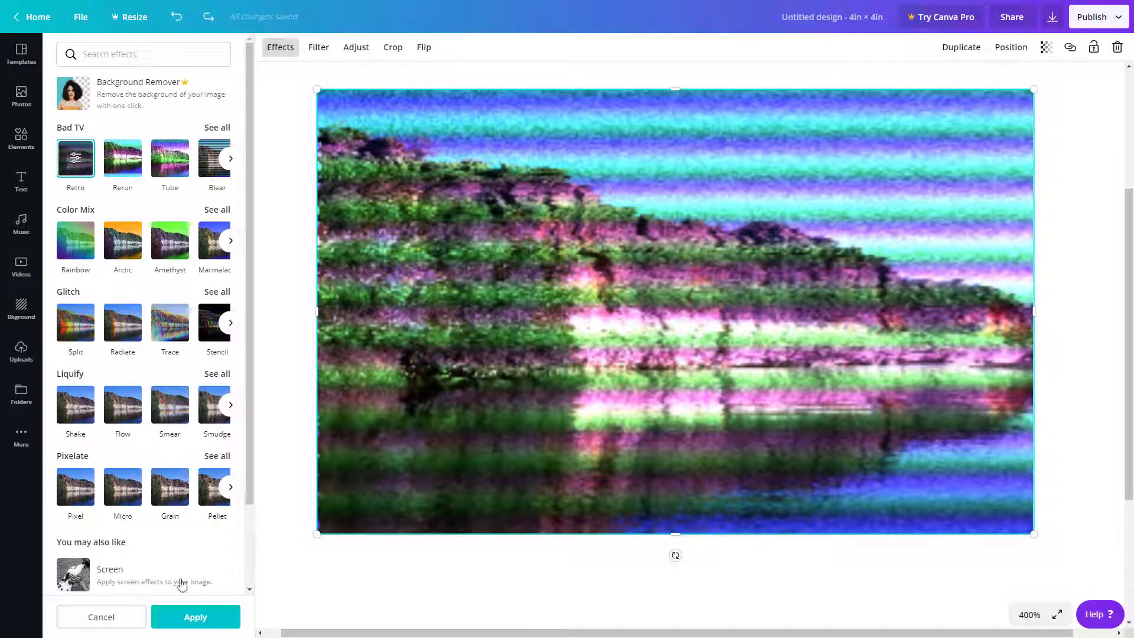
pyautogui.click(189, 618)
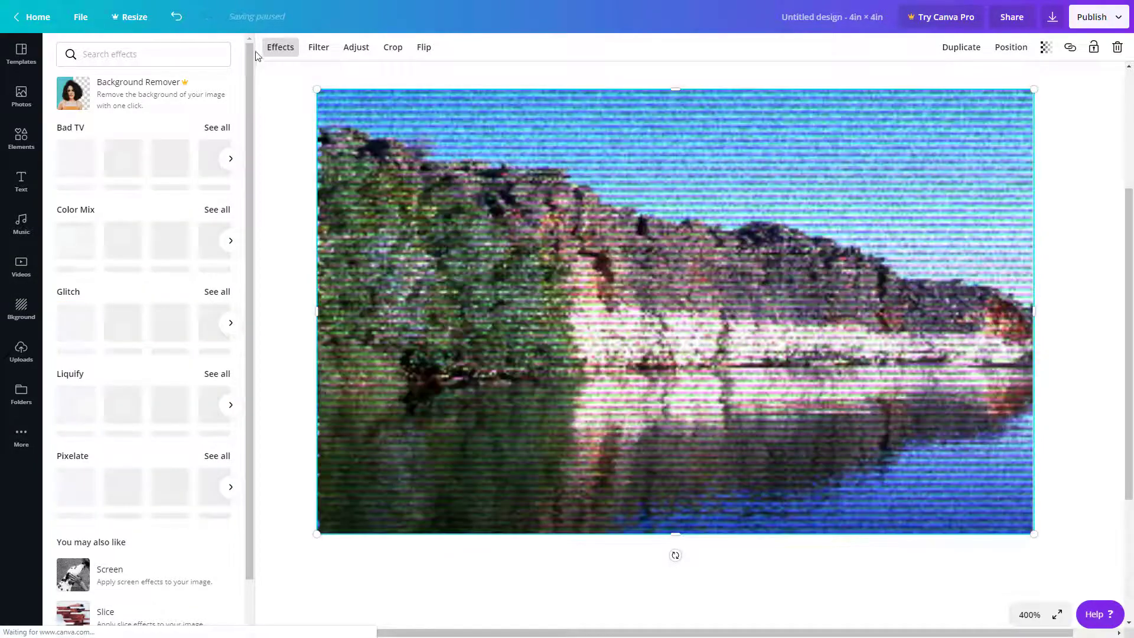
pyautogui.click(178, 18)
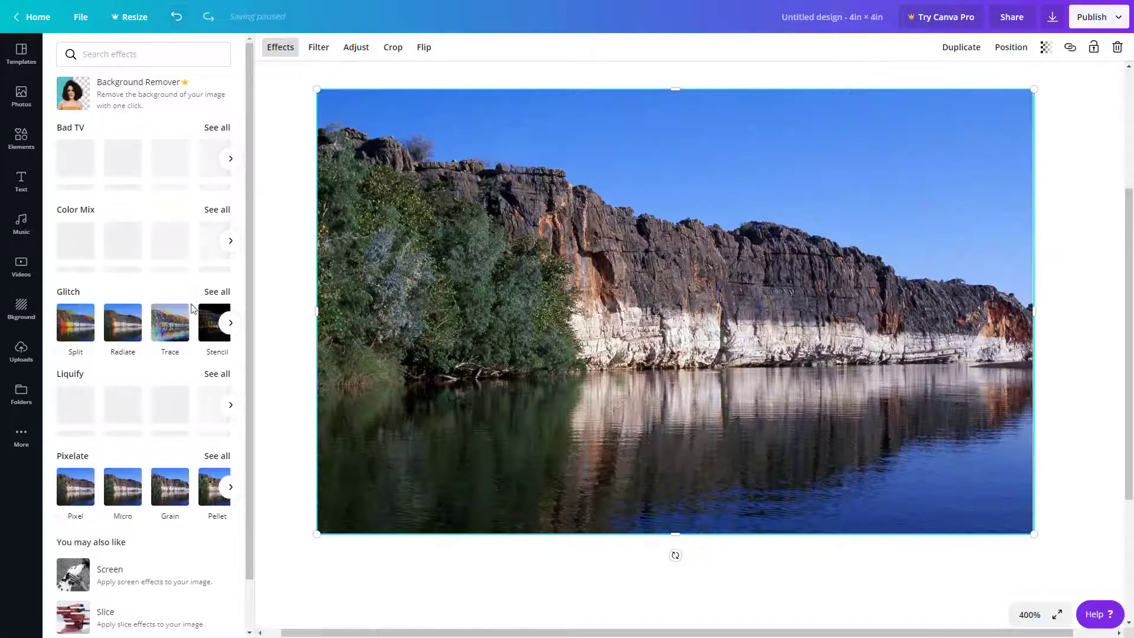
# Connect the Slice effects app from the suggested effects below Liquify
pyautogui.click(230, 404)
pyautogui.scroll(-1, 213, 409)
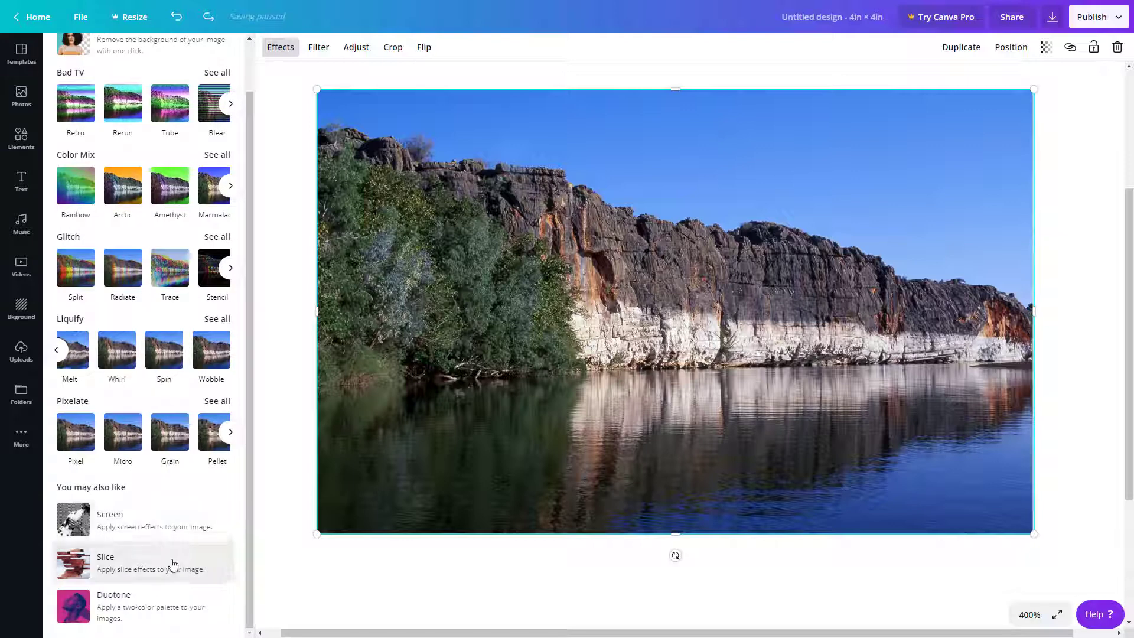
pyautogui.click(138, 572)
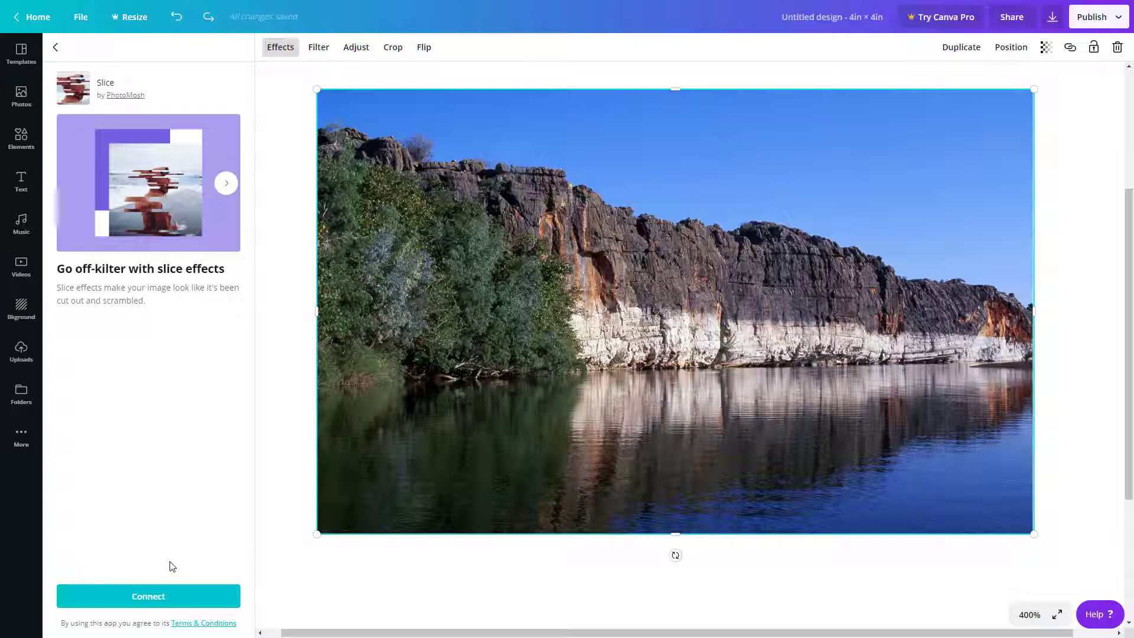
pyautogui.click(172, 597)
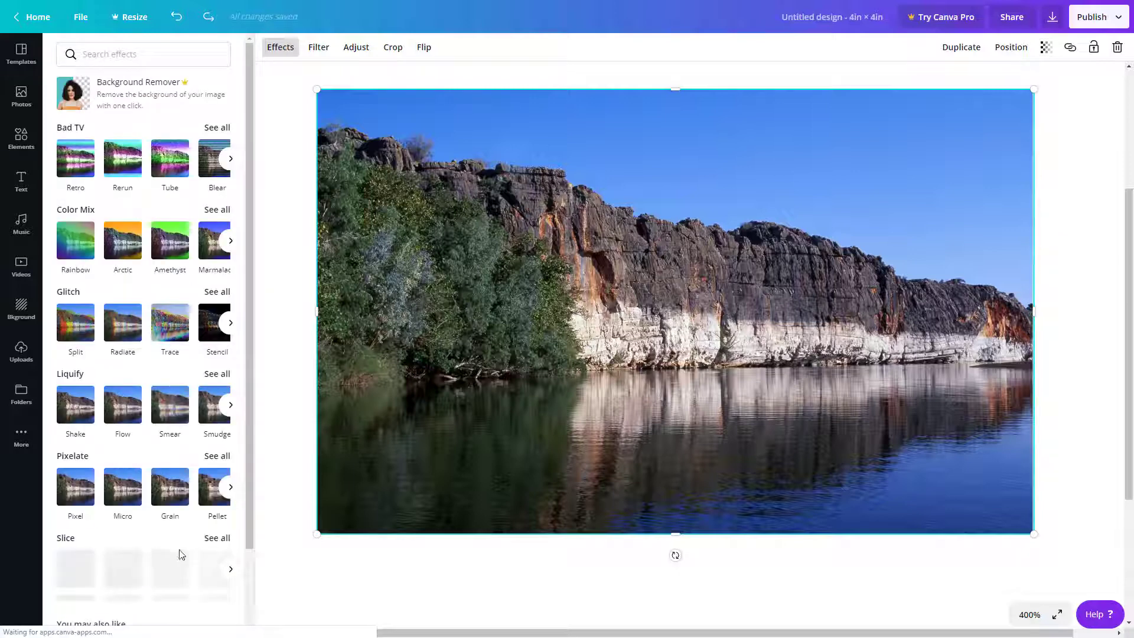
# Preview Slice's Torn effect on the photo, then discard it
pyautogui.scroll(-2, 215, 496)
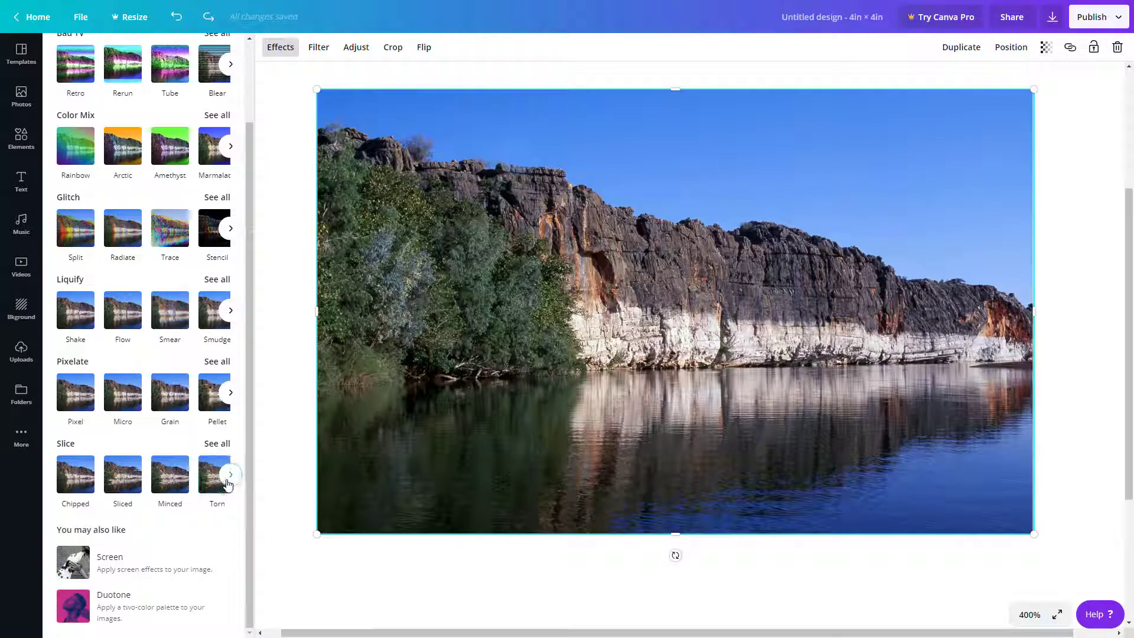
pyautogui.click(228, 479)
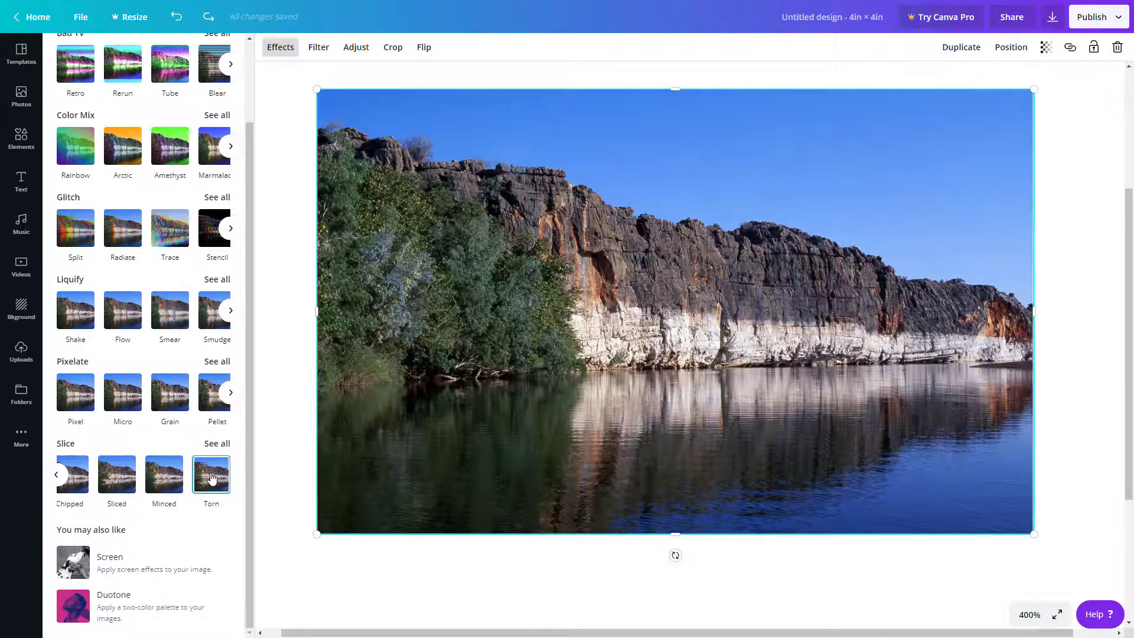
pyautogui.click(211, 477)
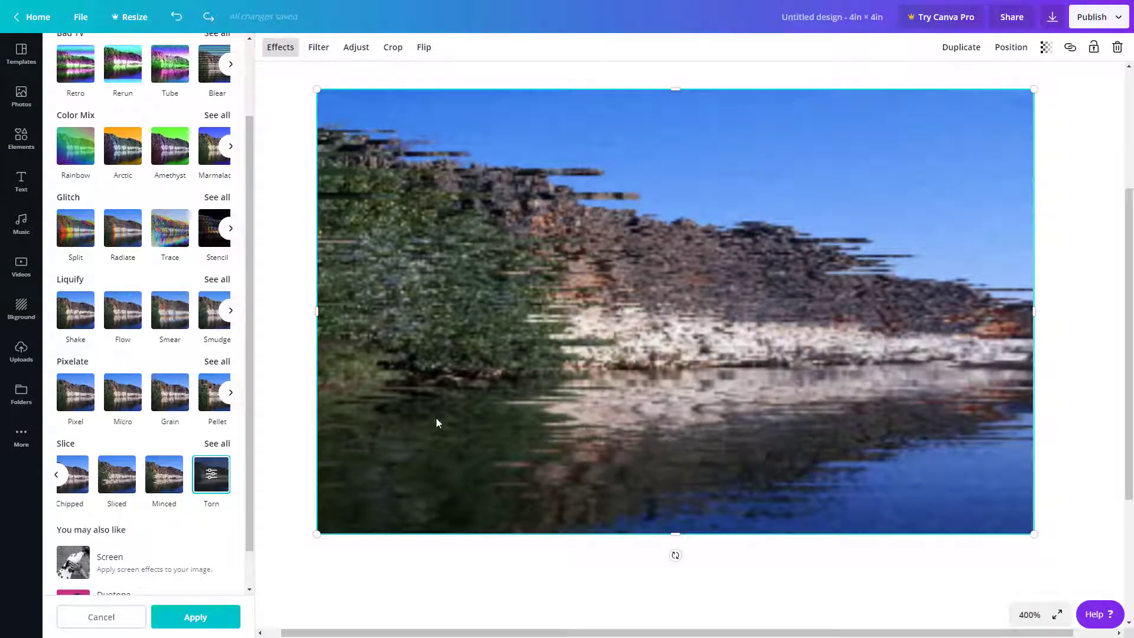
pyautogui.click(118, 618)
pyautogui.scroll(3, 158, 383)
pyautogui.click(140, 54)
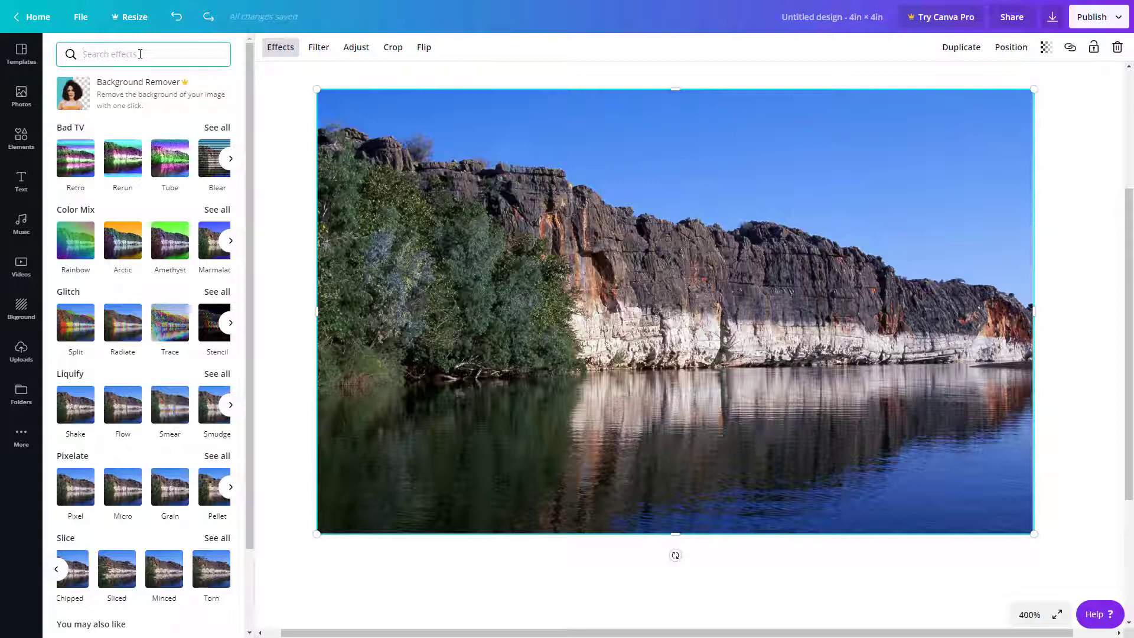
# Search effects for 'colo', clear the search, and bring up the photo filters
pyautogui.write('color')
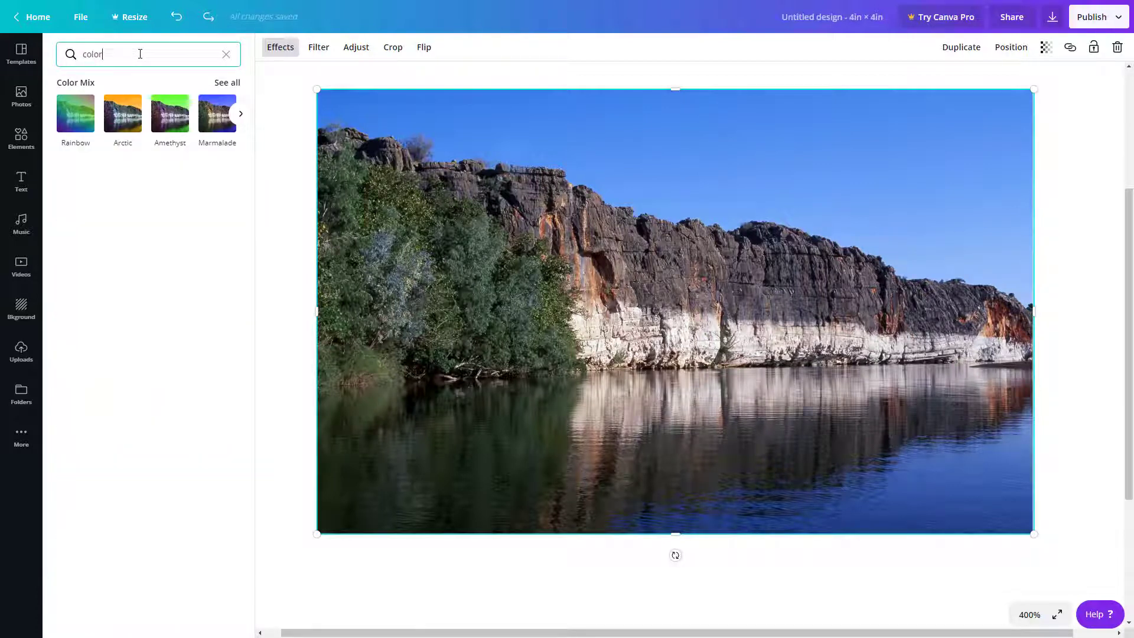
pyautogui.moveTo(111, 53); pyautogui.dragTo(41, 50)
pyautogui.press('BackSpace')
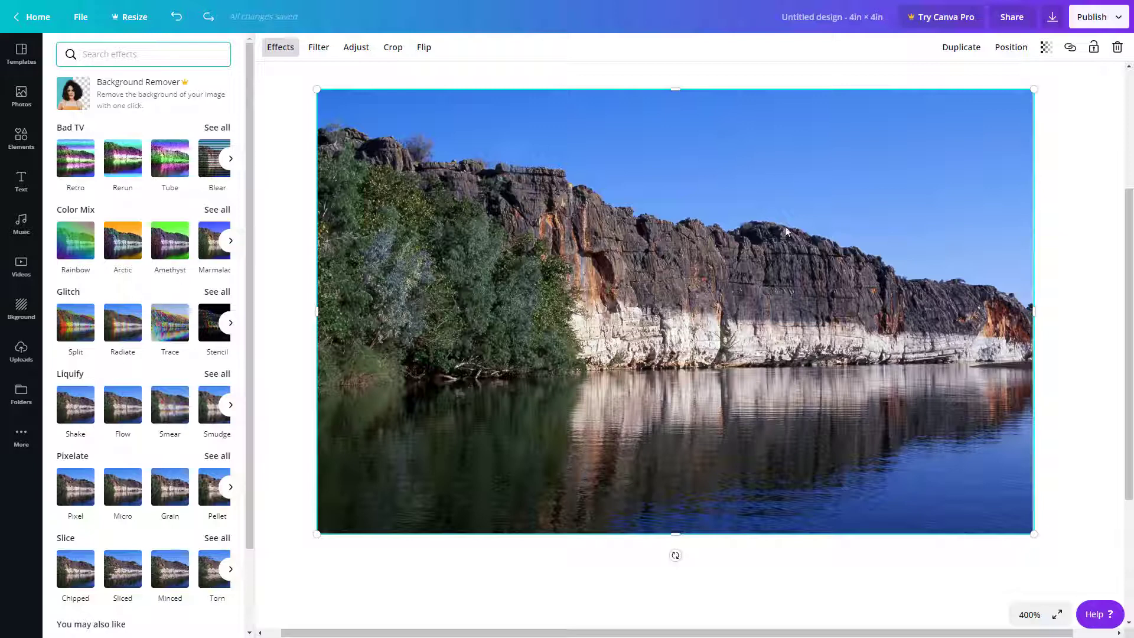
pyautogui.click(317, 50)
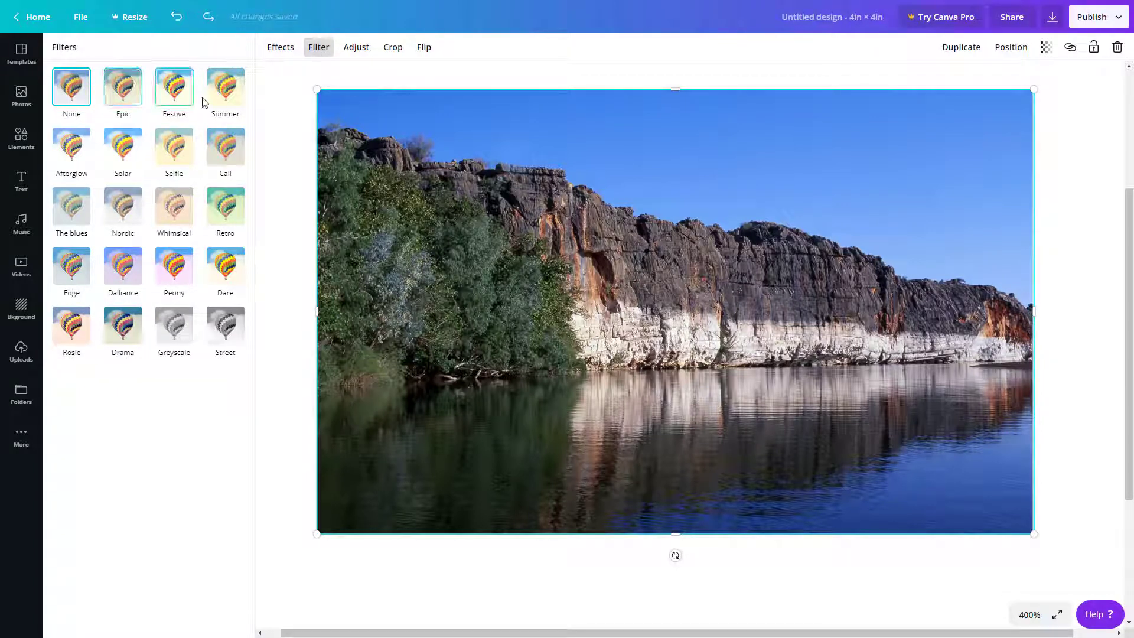
# Try the Summer and Cali filters, setting Summer's intensity to 100, then 0, then 25
pyautogui.click(219, 91)
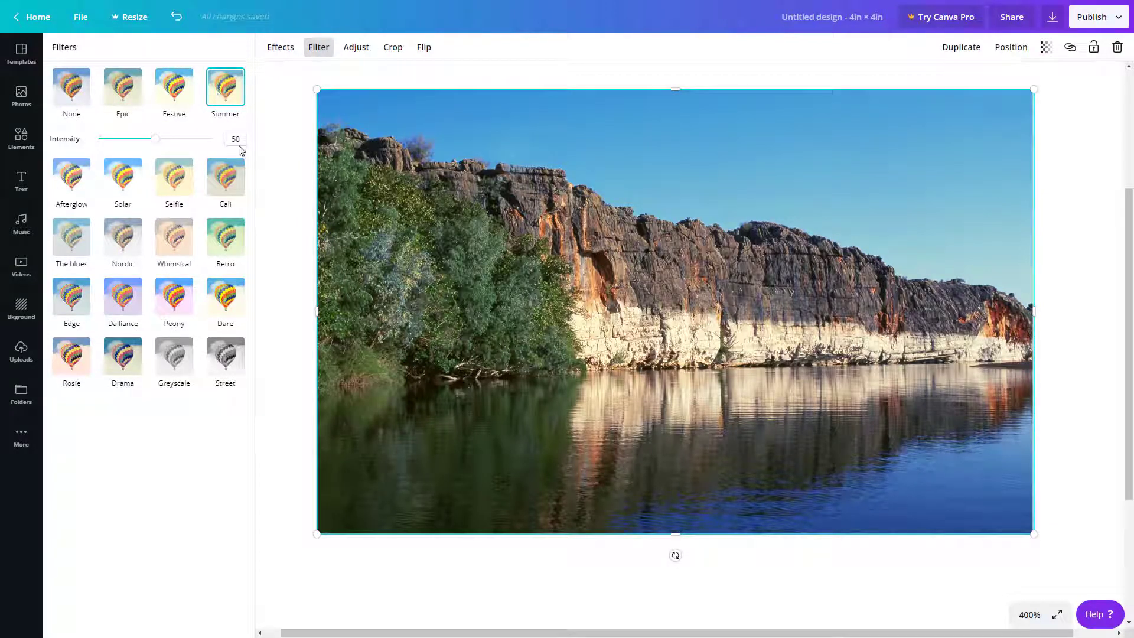
pyautogui.click(222, 172)
pyautogui.click(219, 93)
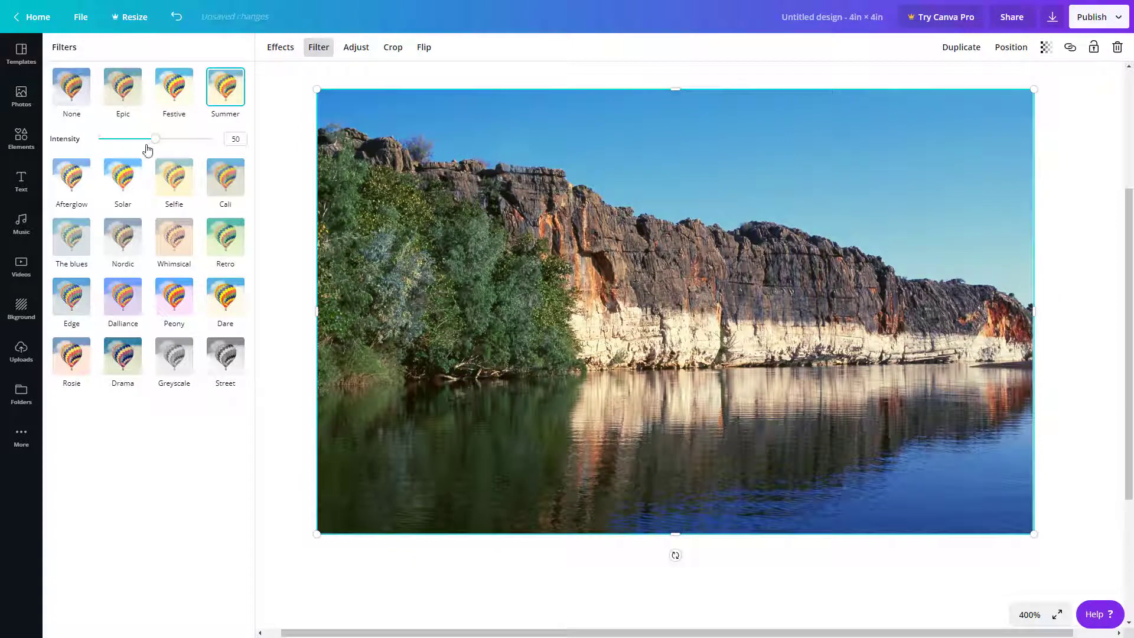
pyautogui.moveTo(154, 138); pyautogui.dragTo(293, 122)
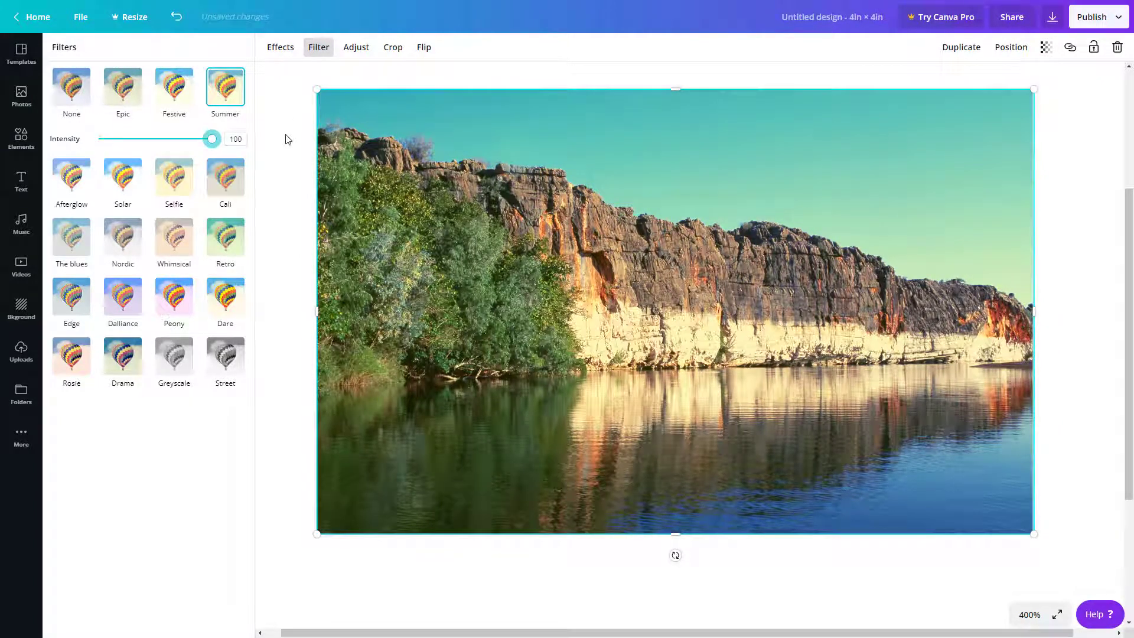
pyautogui.click(233, 139)
pyautogui.write('0')
pyautogui.press('Return')
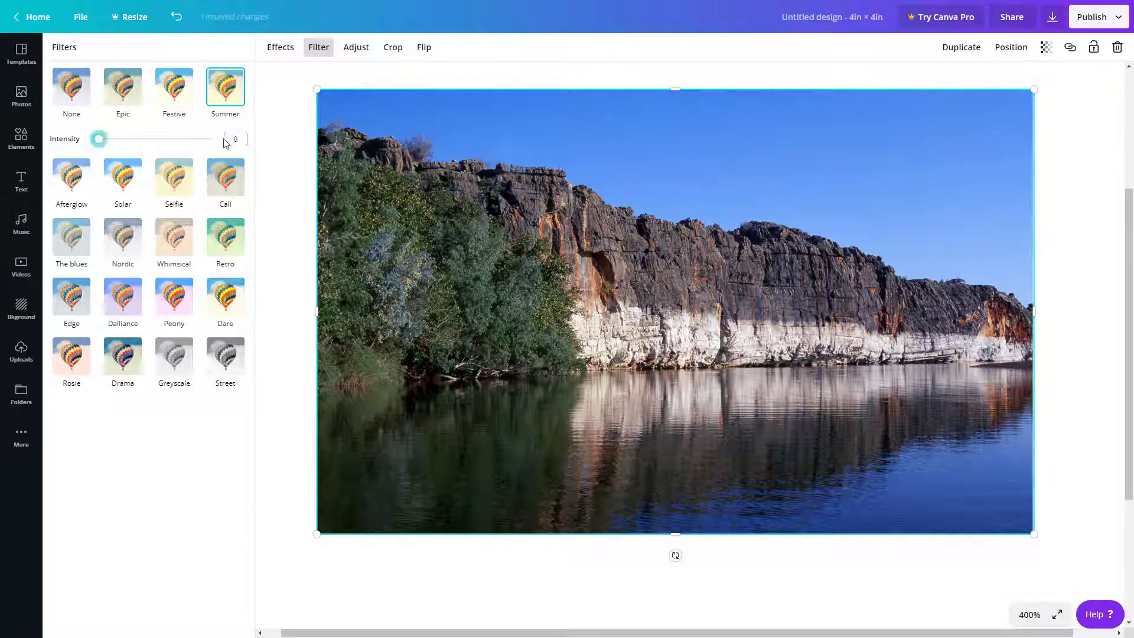
pyautogui.click(235, 139)
pyautogui.write('25')
pyautogui.press('Return')
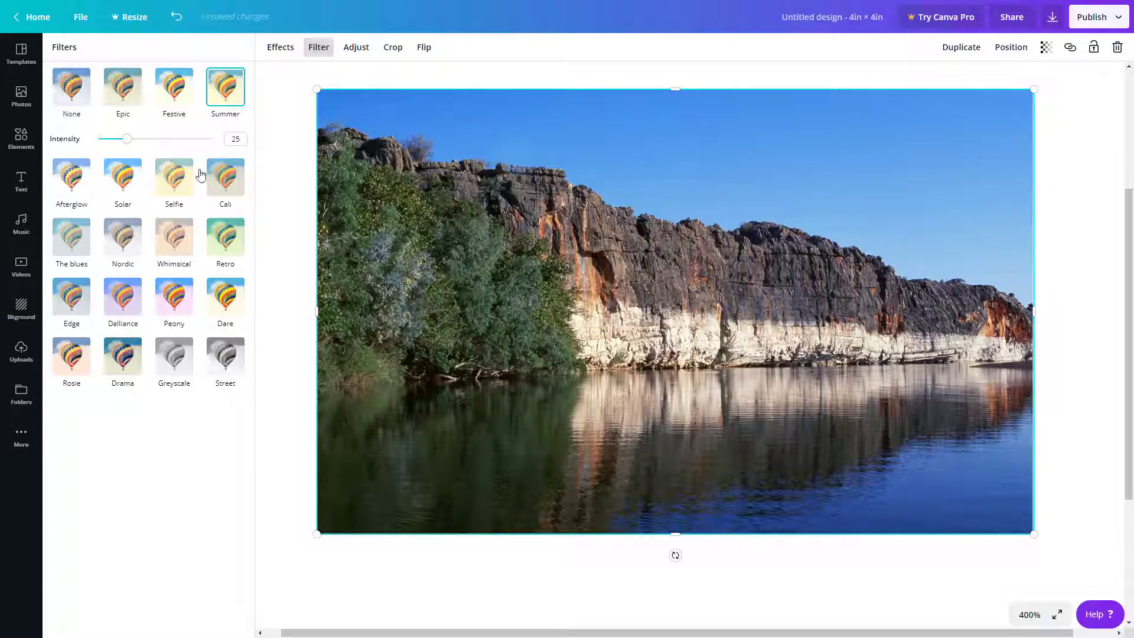
# Try Dalliance faded to 0, set the filter to None, and show the adjustment sliders
pyautogui.click(140, 305)
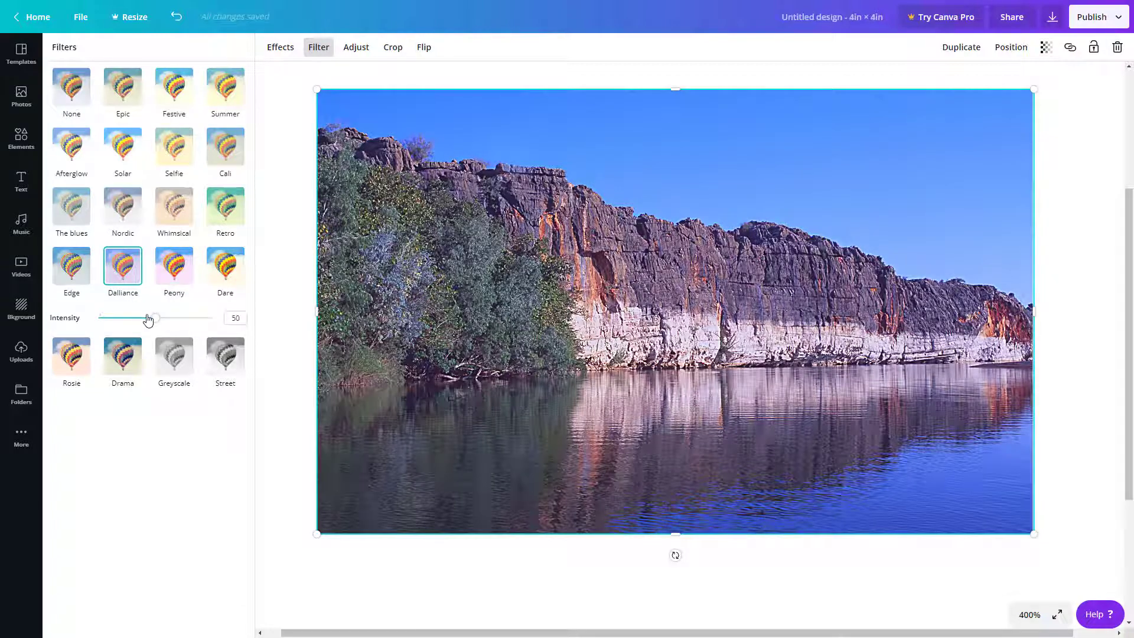
pyautogui.moveTo(152, 318); pyautogui.dragTo(99, 318)
pyautogui.click(86, 110)
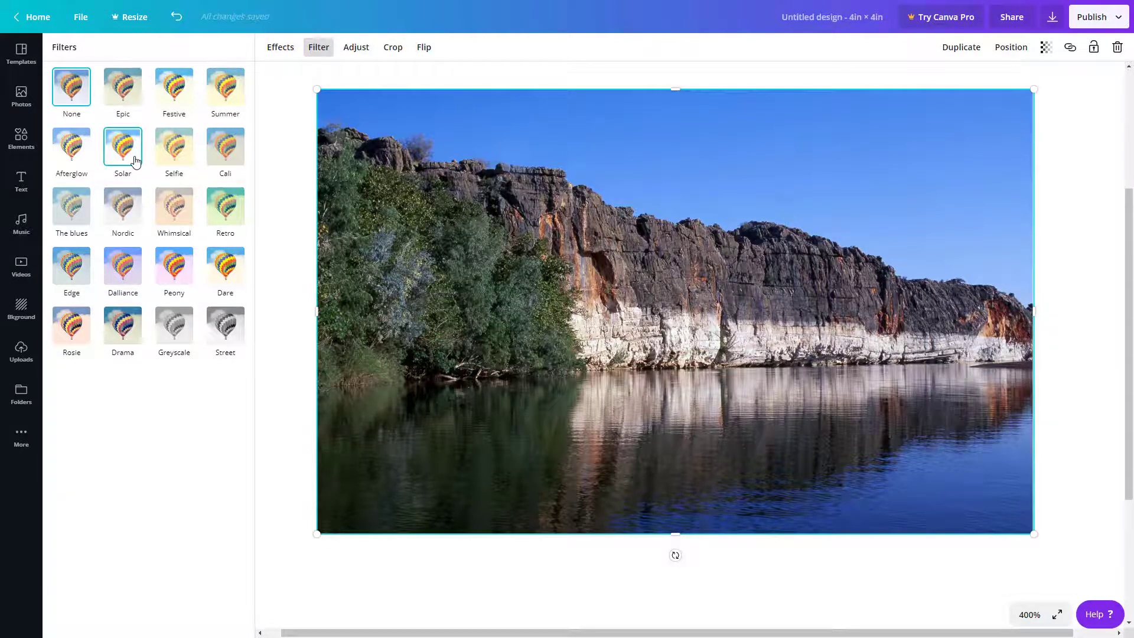
pyautogui.click(360, 54)
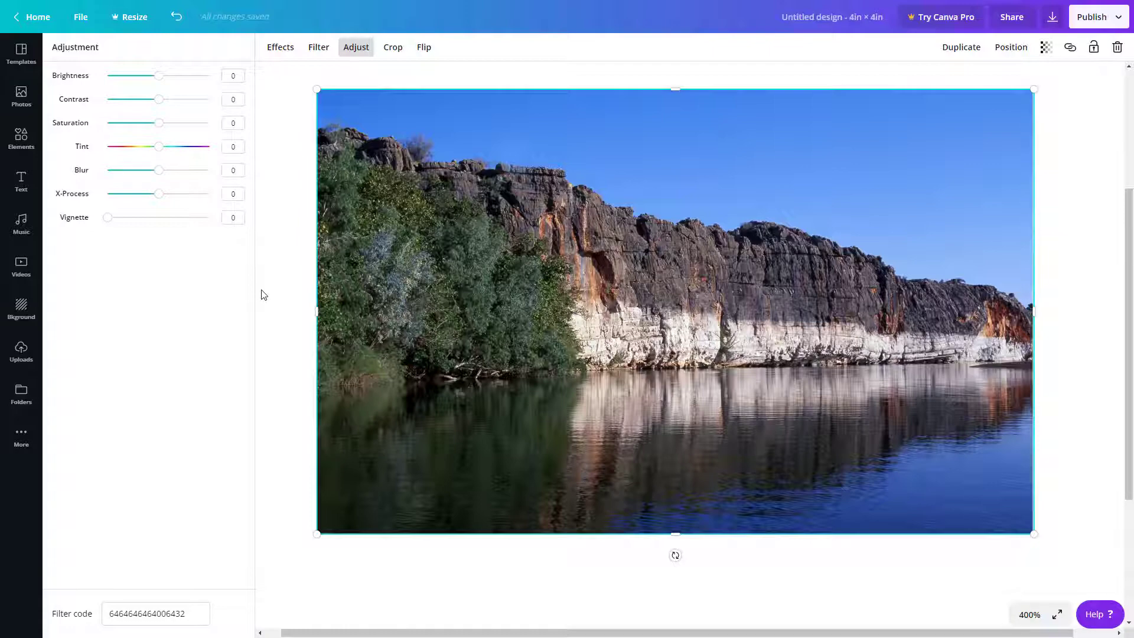
# Set Brightness to -5, test Contrast at 100 then 1, and try Saturation at 100 then lower
pyautogui.moveTo(160, 83)
pyautogui.mouseDown()
pyautogui.moveTo(232, 86)
pyautogui.moveTo(87, 87)
pyautogui.moveTo(158, 91)
pyautogui.mouseUp()
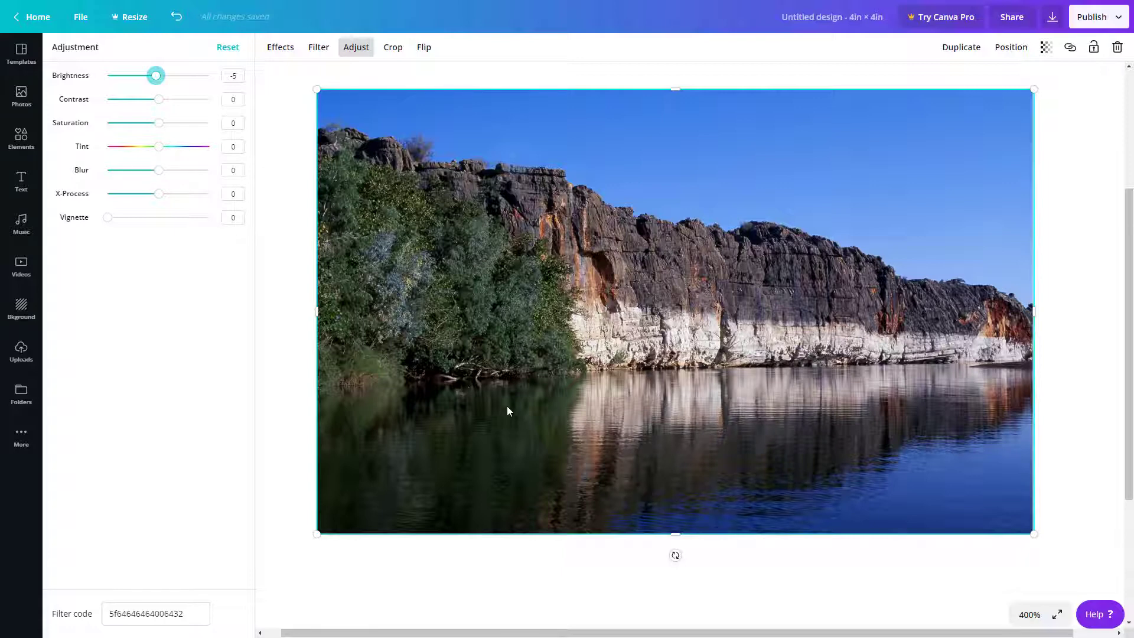
pyautogui.moveTo(165, 104); pyautogui.dragTo(210, 99)
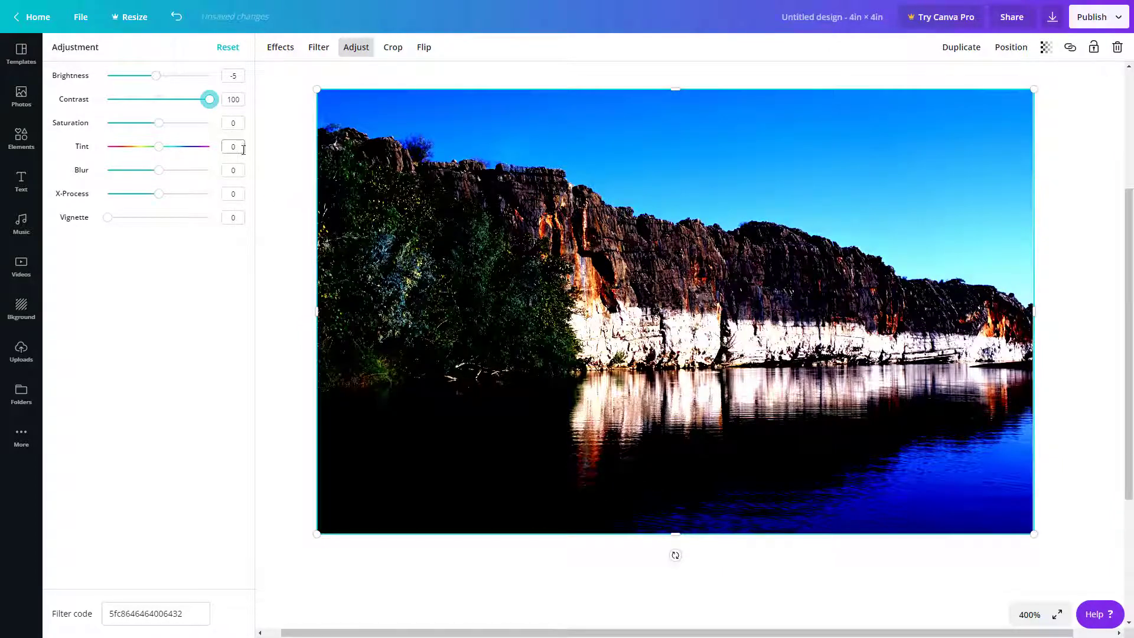
pyautogui.moveTo(209, 103); pyautogui.dragTo(160, 107)
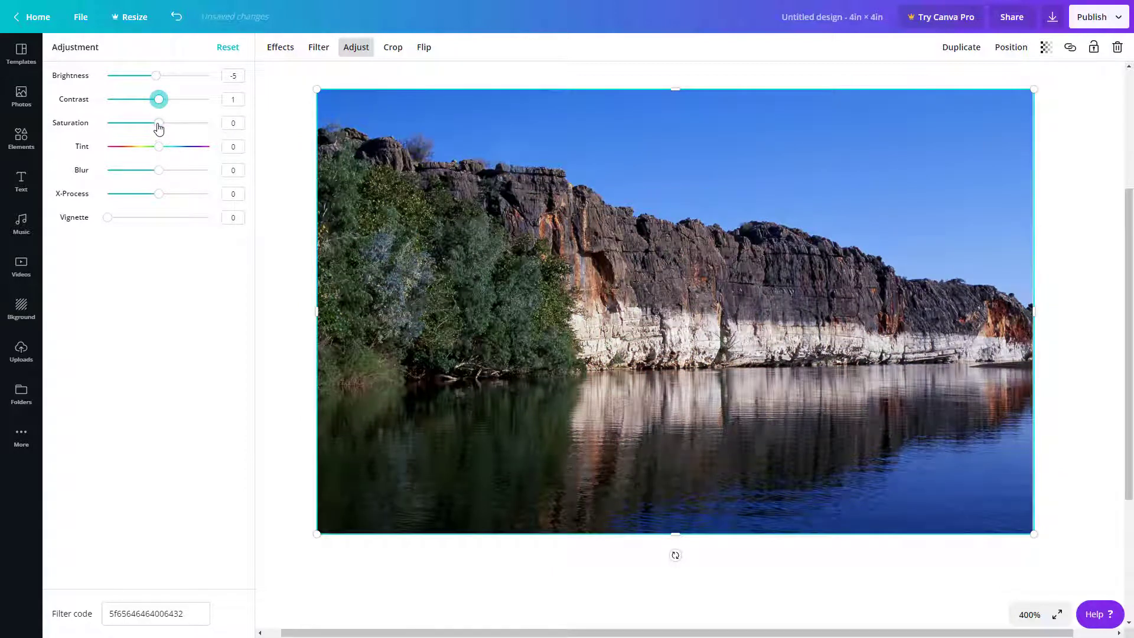
pyautogui.moveTo(159, 124); pyautogui.dragTo(256, 131)
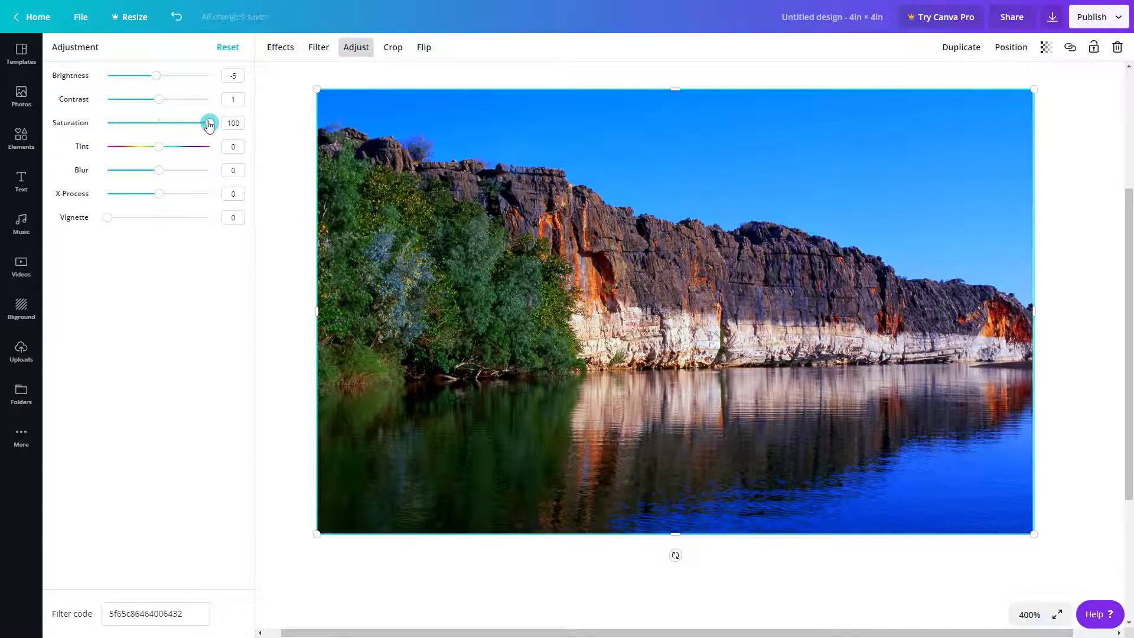
pyautogui.moveTo(213, 126); pyautogui.dragTo(163, 202)
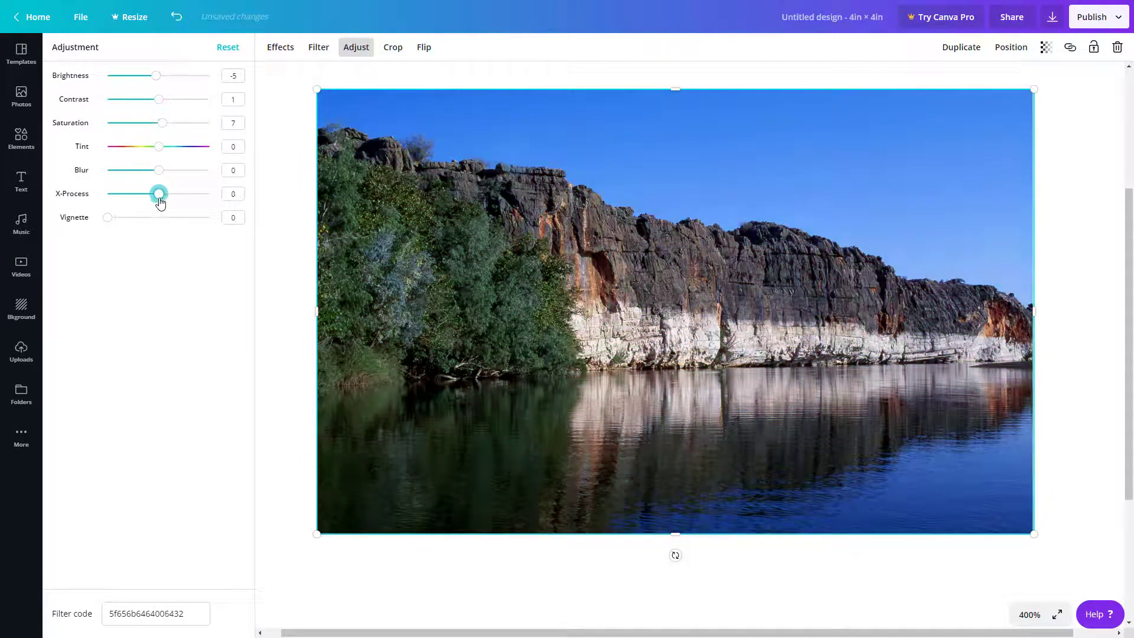
# Try a full-strength Vignette of 100 to darken the photo's edges
pyautogui.moveTo(104, 220); pyautogui.dragTo(242, 231)
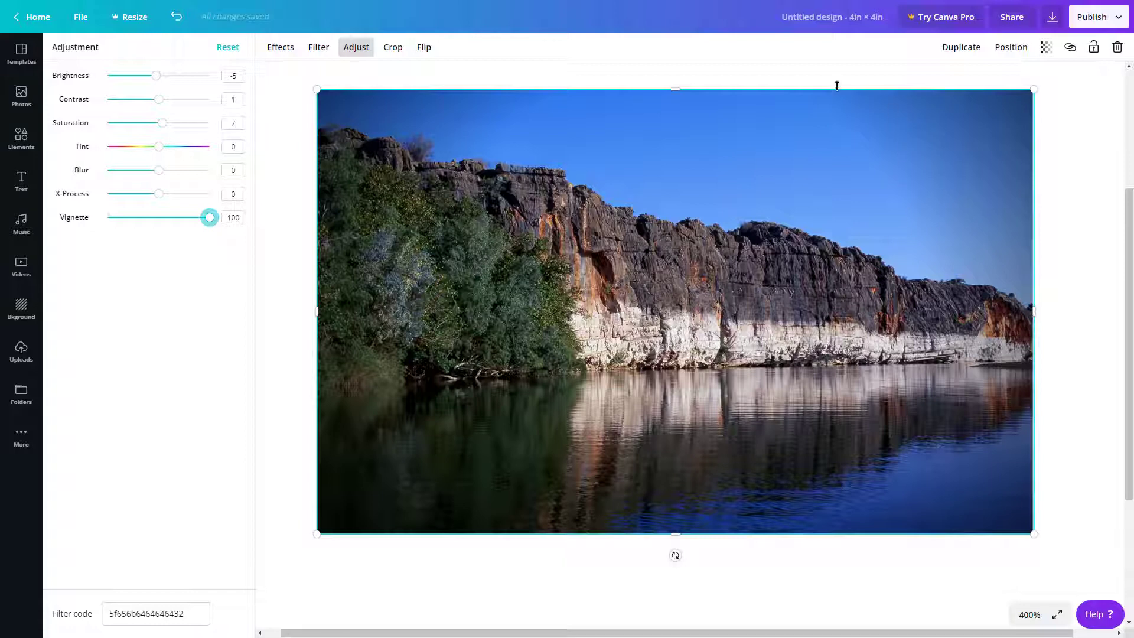
pyautogui.moveTo(209, 219); pyautogui.dragTo(378, 223)
# Reset, set Brightness 27, Contrast 100, Tint 31, Blur -32, and copy the filter code
pyautogui.click(235, 51)
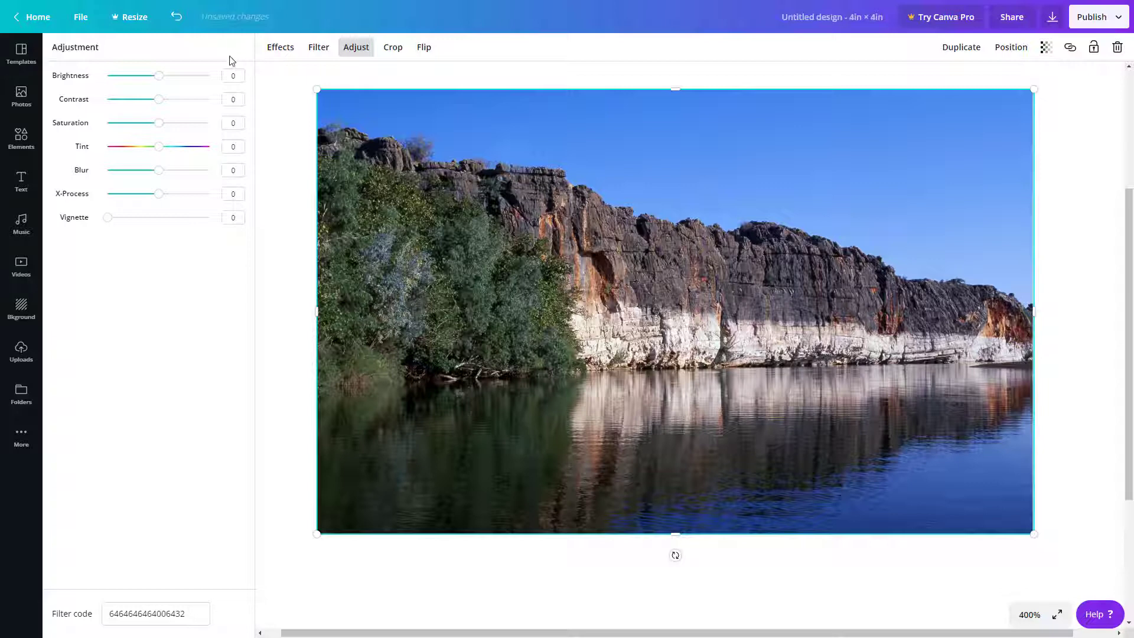
pyautogui.moveTo(192, 614); pyautogui.dragTo(96, 612)
pyautogui.click(219, 158)
pyautogui.moveTo(159, 75)
pyautogui.mouseDown()
pyautogui.moveTo(203, 75)
pyautogui.moveTo(210, 99)
pyautogui.moveTo(172, 76)
pyautogui.mouseUp()
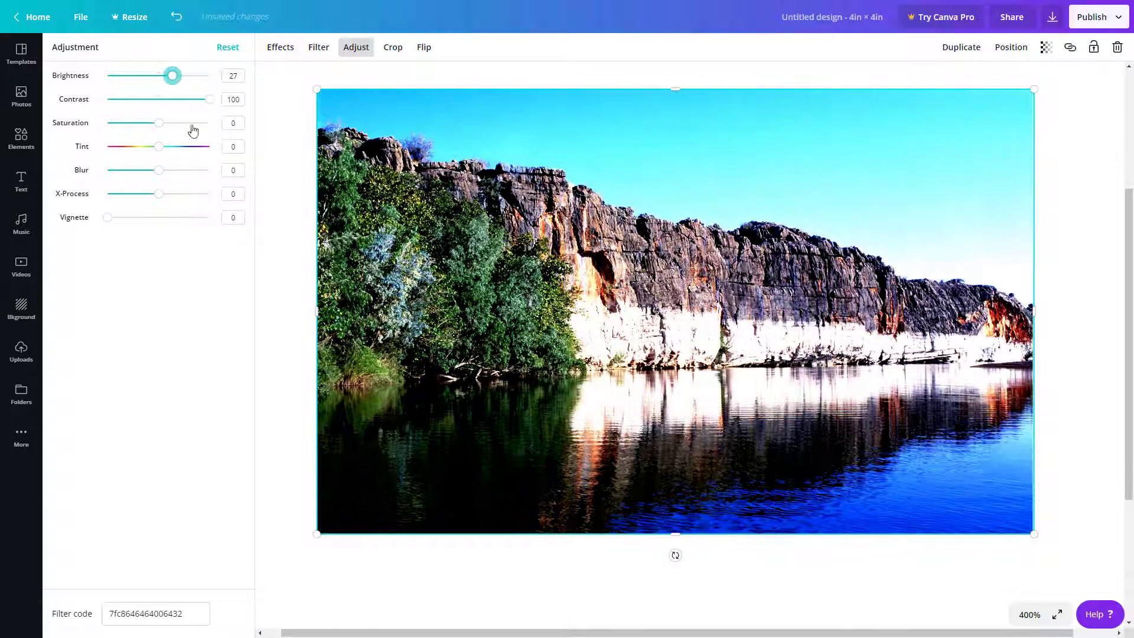
pyautogui.moveTo(168, 175); pyautogui.dragTo(174, 147)
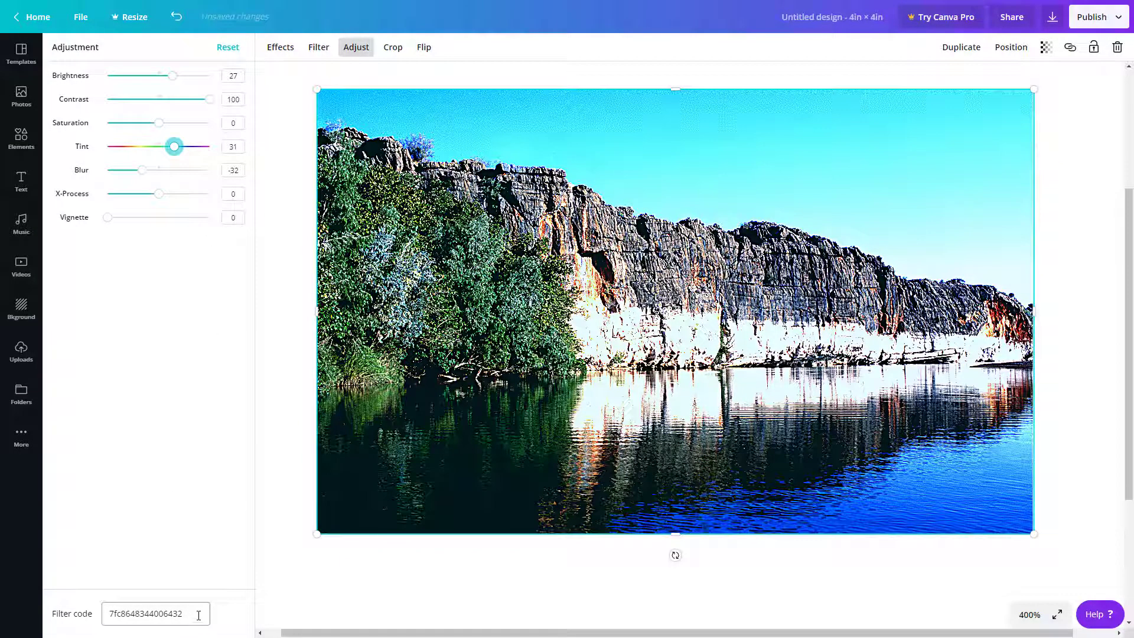
pyautogui.moveTo(184, 613); pyautogui.dragTo(84, 608)
pyautogui.hotkey('ctrl', 'c')
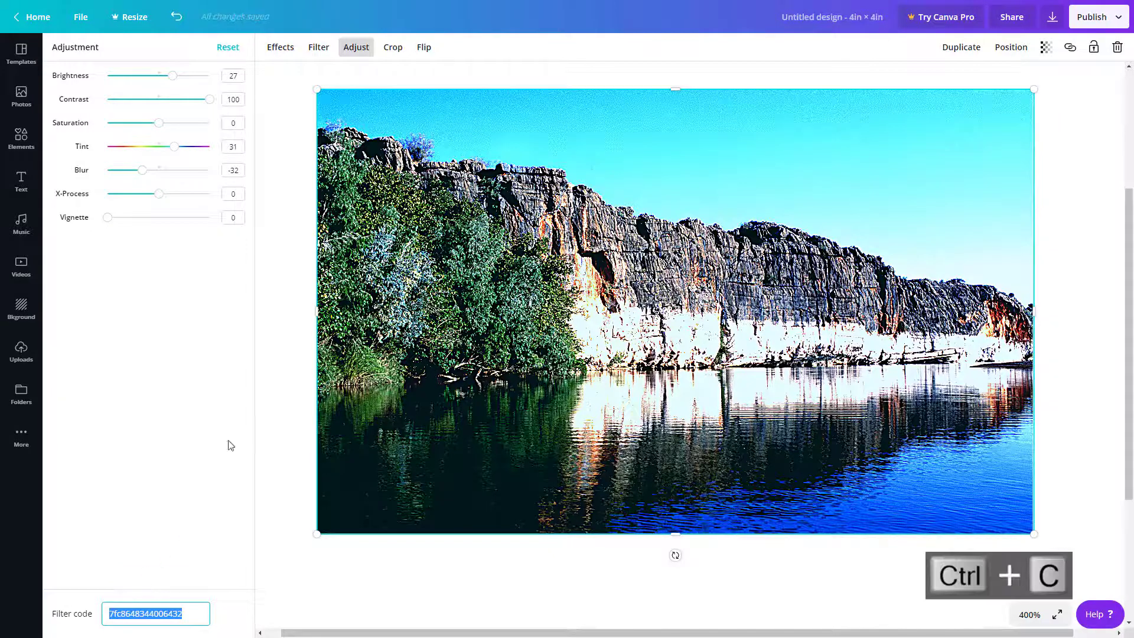
# Reset adjustments, paste the saved filter code to restore the tinted look, then reset again
pyautogui.click(225, 47)
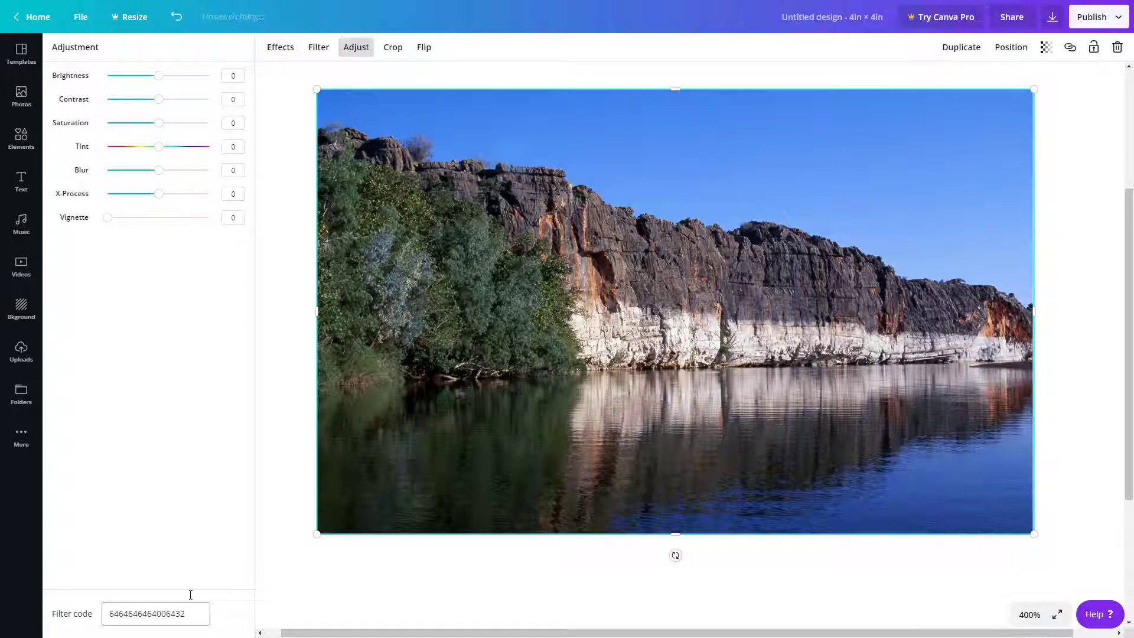
pyautogui.click(192, 614)
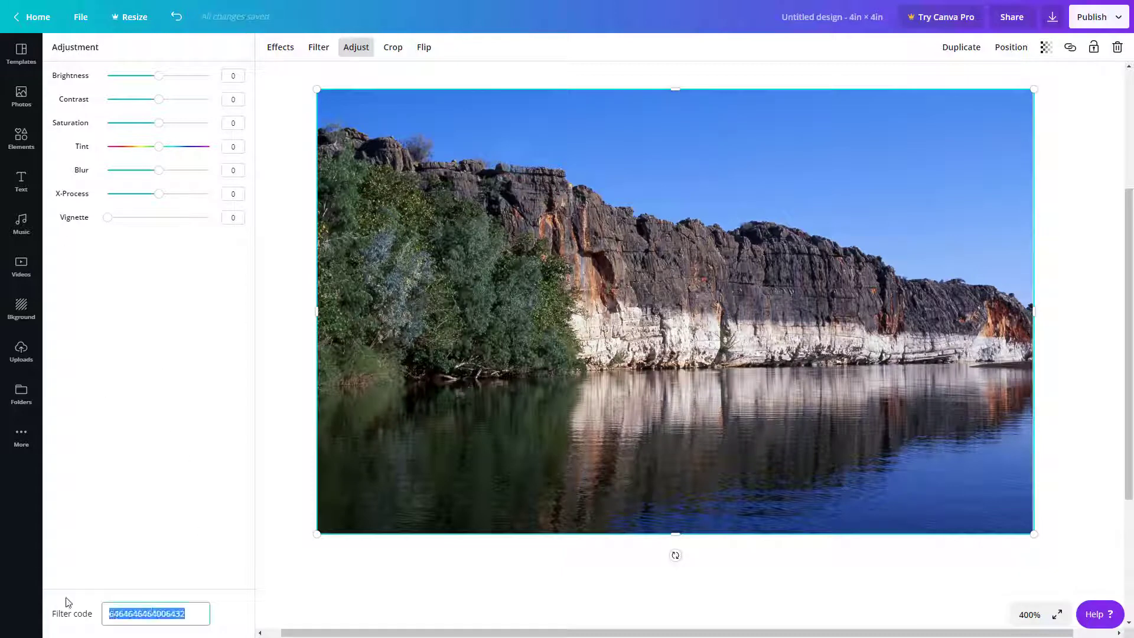
pyautogui.hotkey('ctrl', 'v')
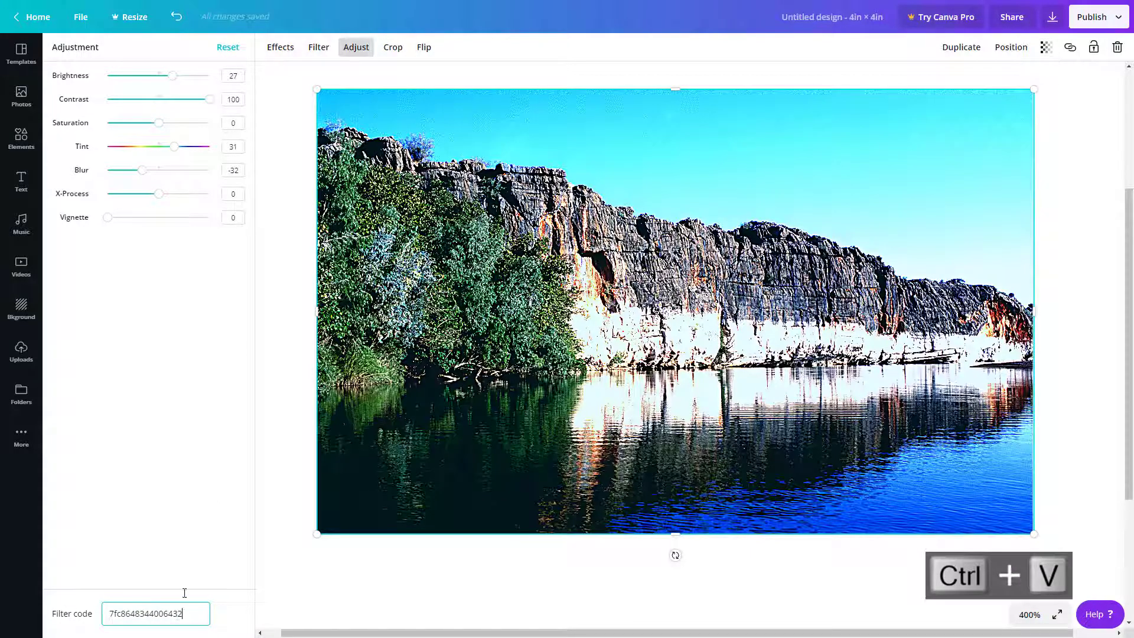
pyautogui.moveTo(208, 618); pyautogui.dragTo(75, 616)
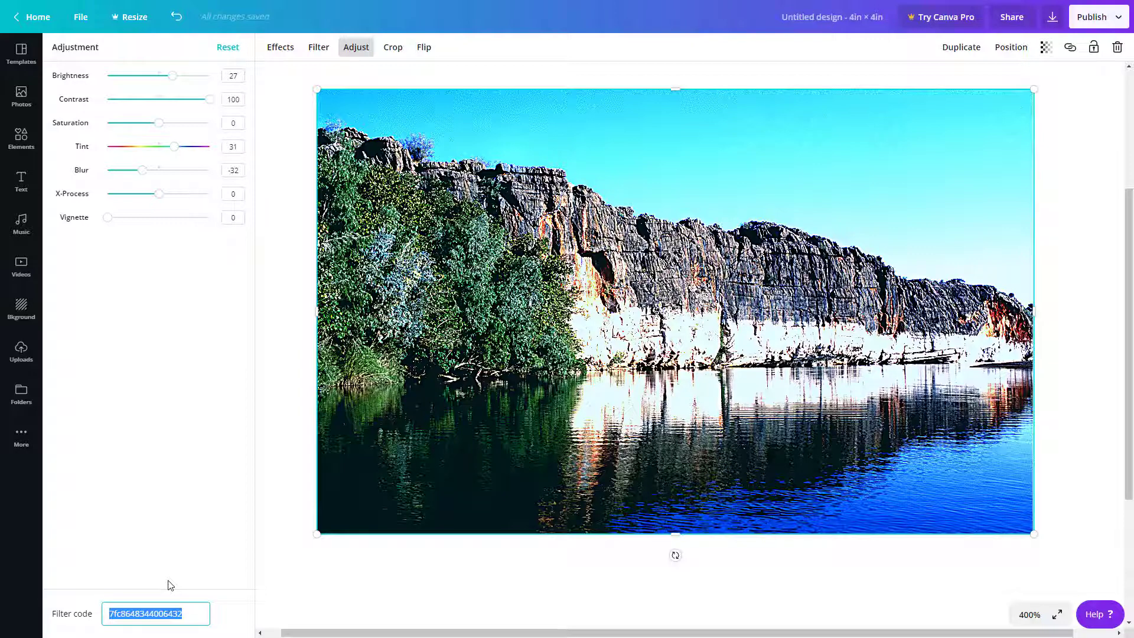
pyautogui.click(221, 48)
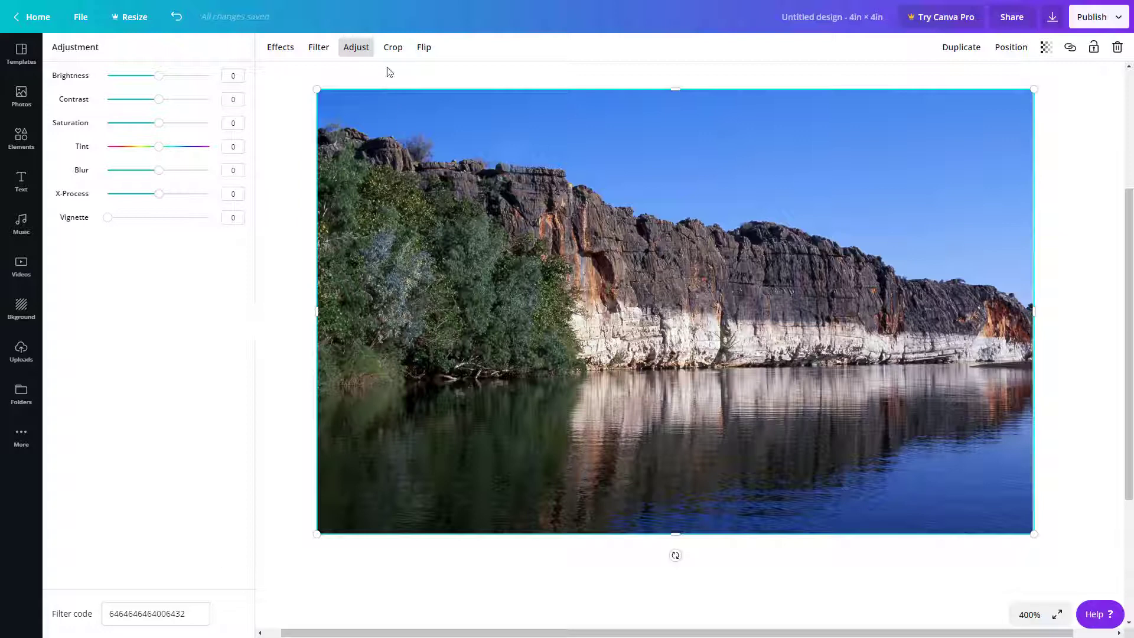
# Crop the photo tightly around the cliff and its reflection, trimming the left-side trees
pyautogui.click(392, 48)
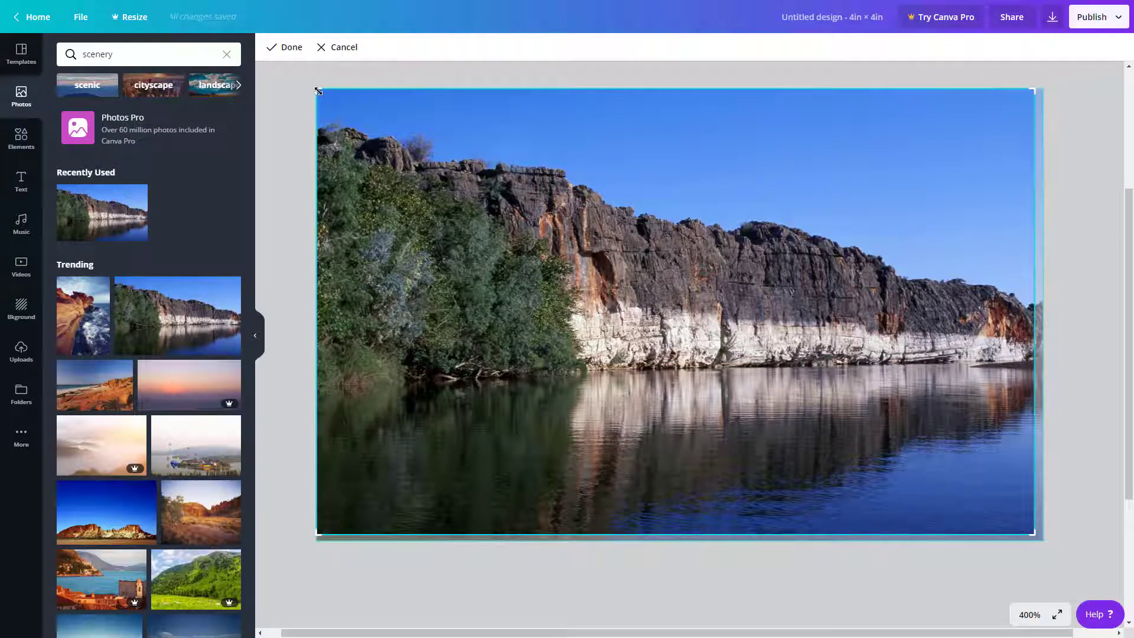
pyautogui.moveTo(318, 91); pyautogui.dragTo(460, 165)
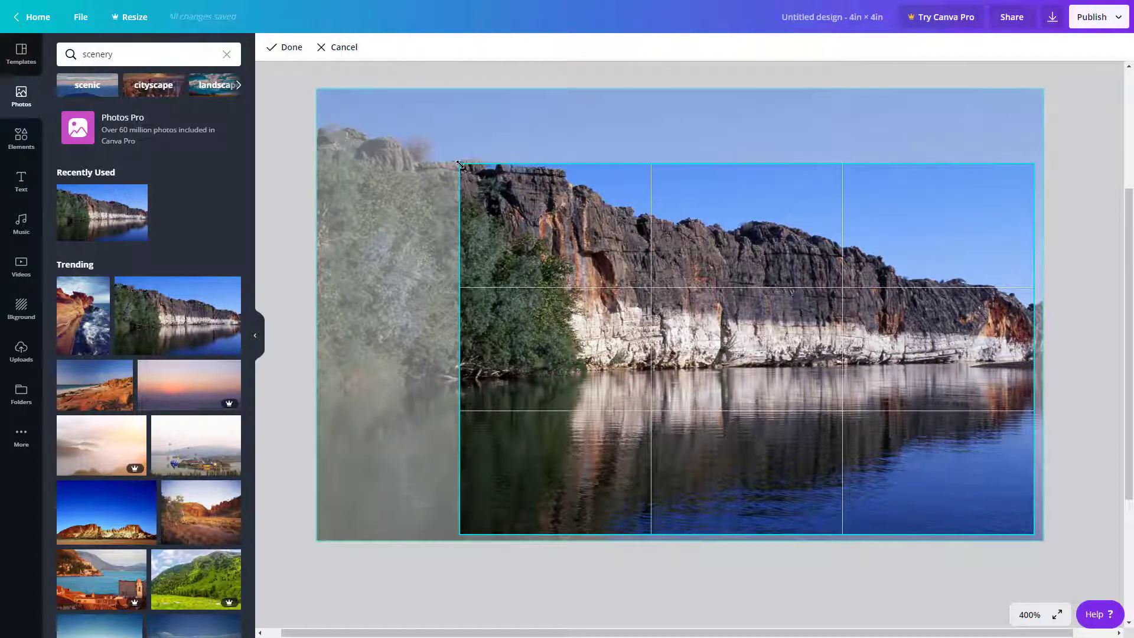
pyautogui.moveTo(1034, 535); pyautogui.dragTo(797, 519)
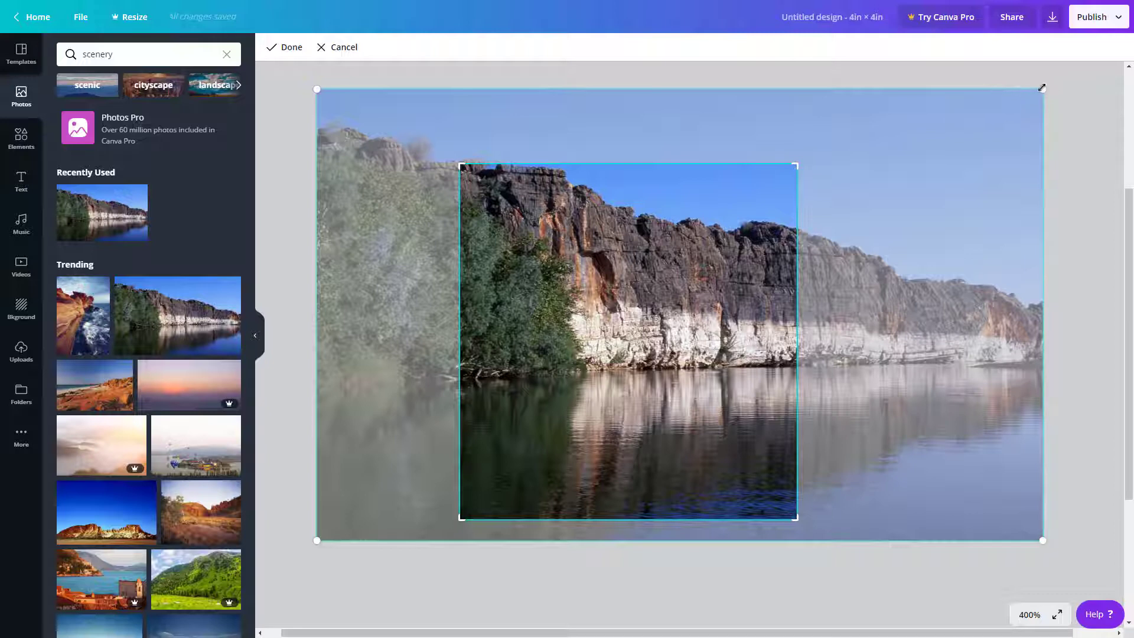
pyautogui.moveTo(1048, 91); pyautogui.dragTo(952, 144)
pyautogui.moveTo(947, 540); pyautogui.dragTo(909, 515)
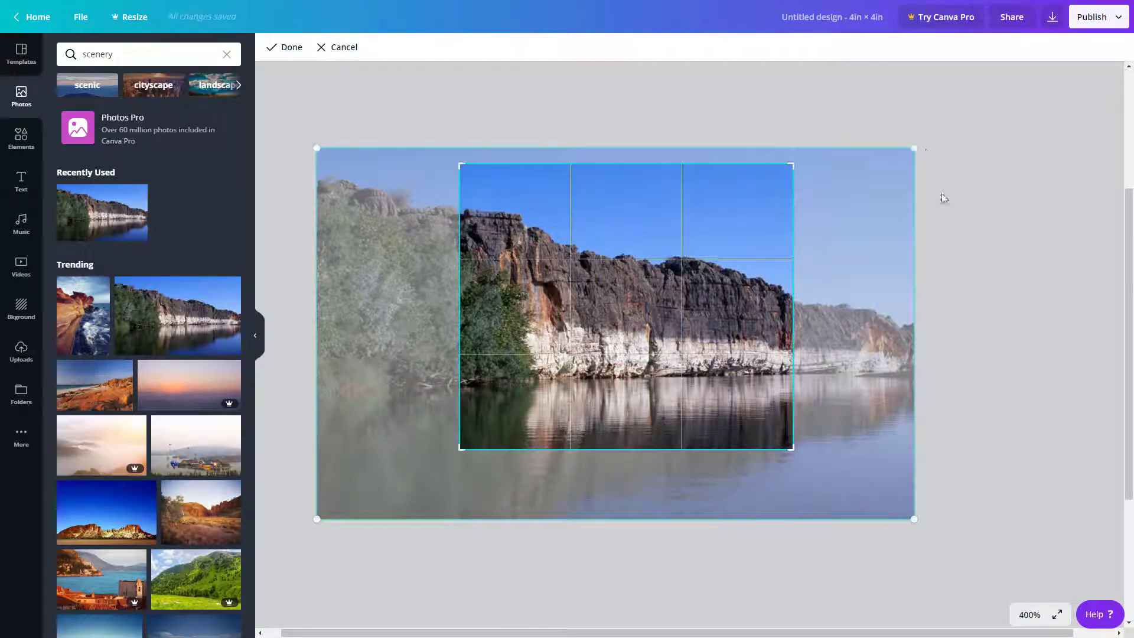
pyautogui.moveTo(911, 147); pyautogui.dragTo(1009, 89)
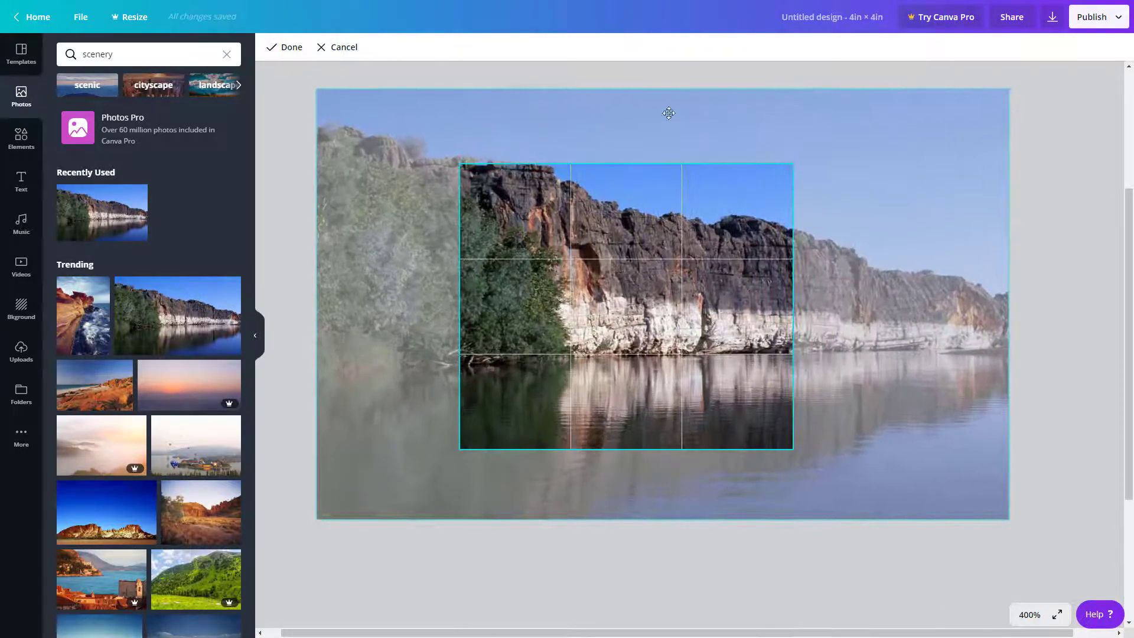
pyautogui.moveTo(317, 89); pyautogui.dragTo(329, 98)
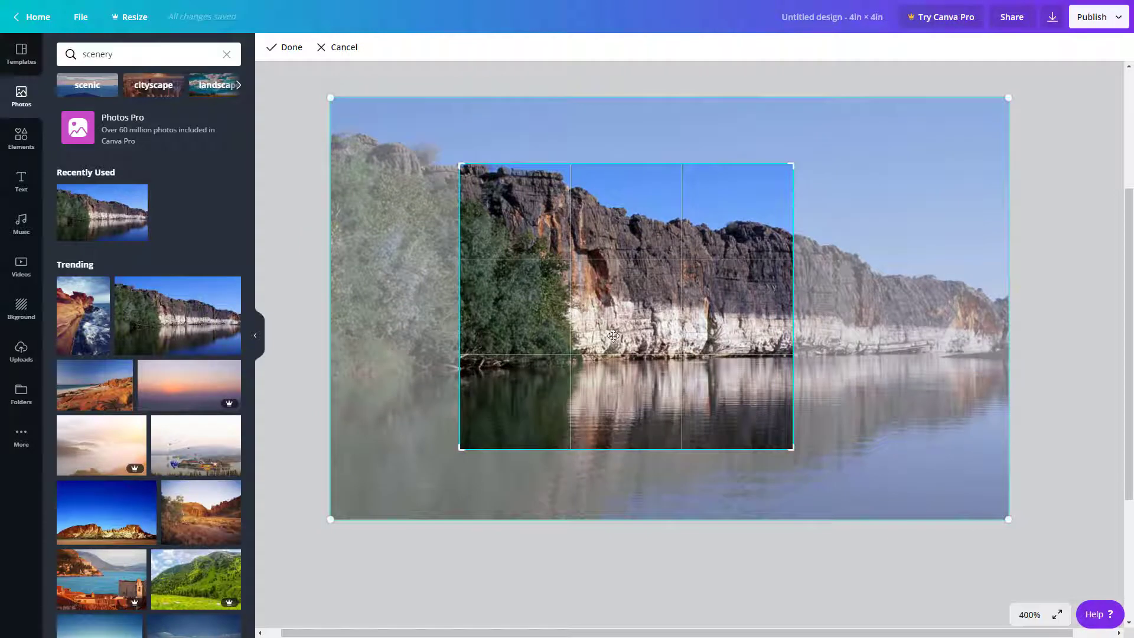
pyautogui.moveTo(799, 163); pyautogui.dragTo(874, 137)
pyautogui.click(285, 47)
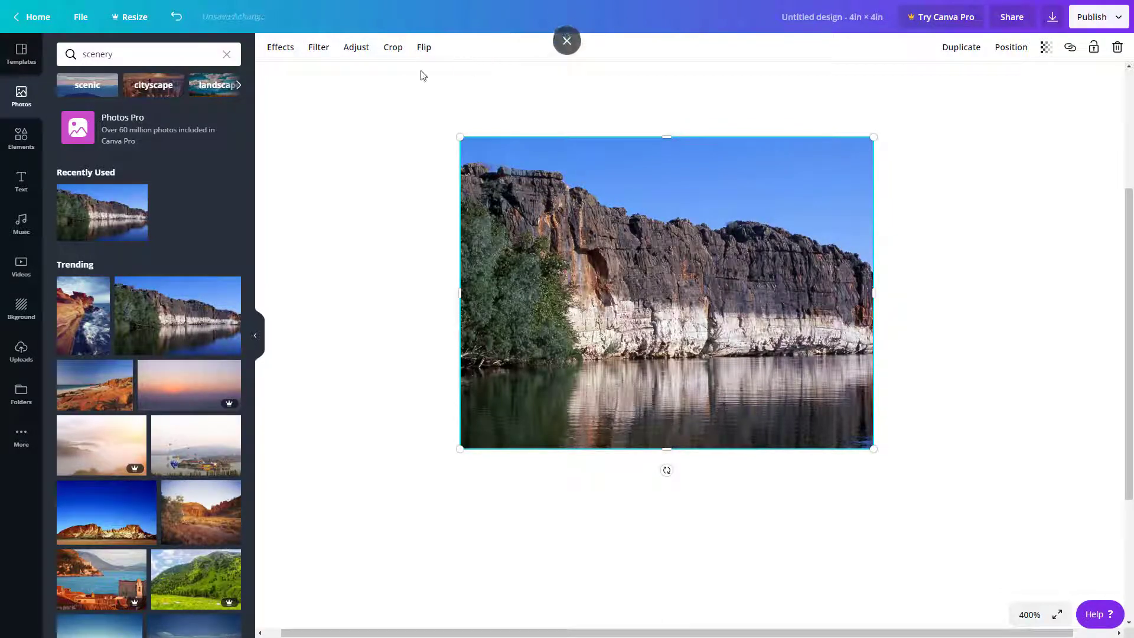
pyautogui.click(426, 47)
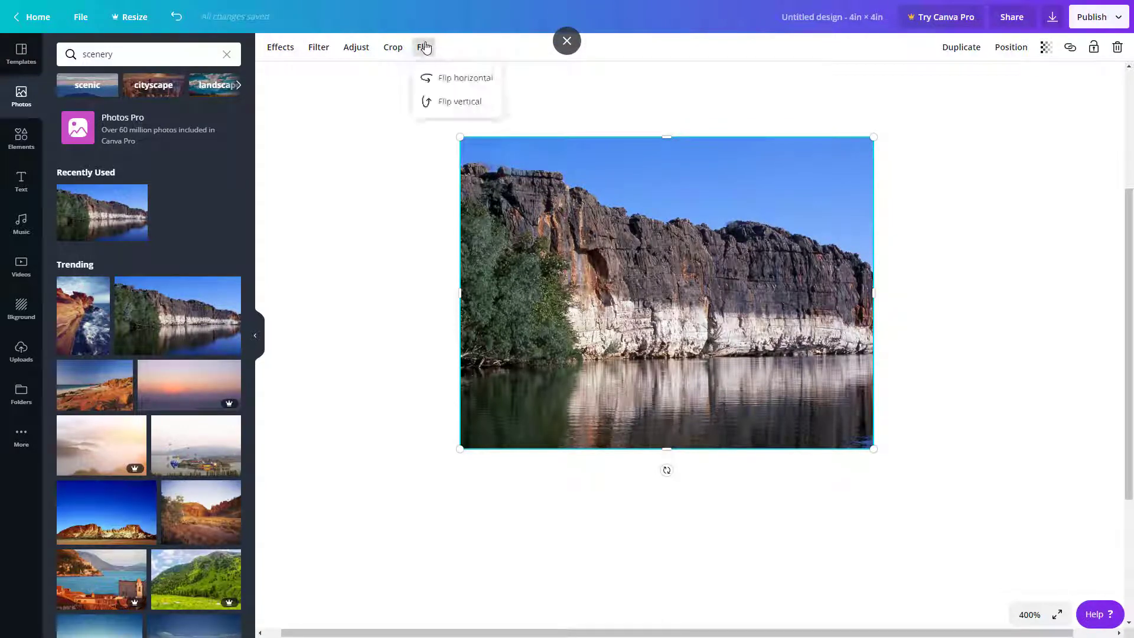
pyautogui.click(448, 79)
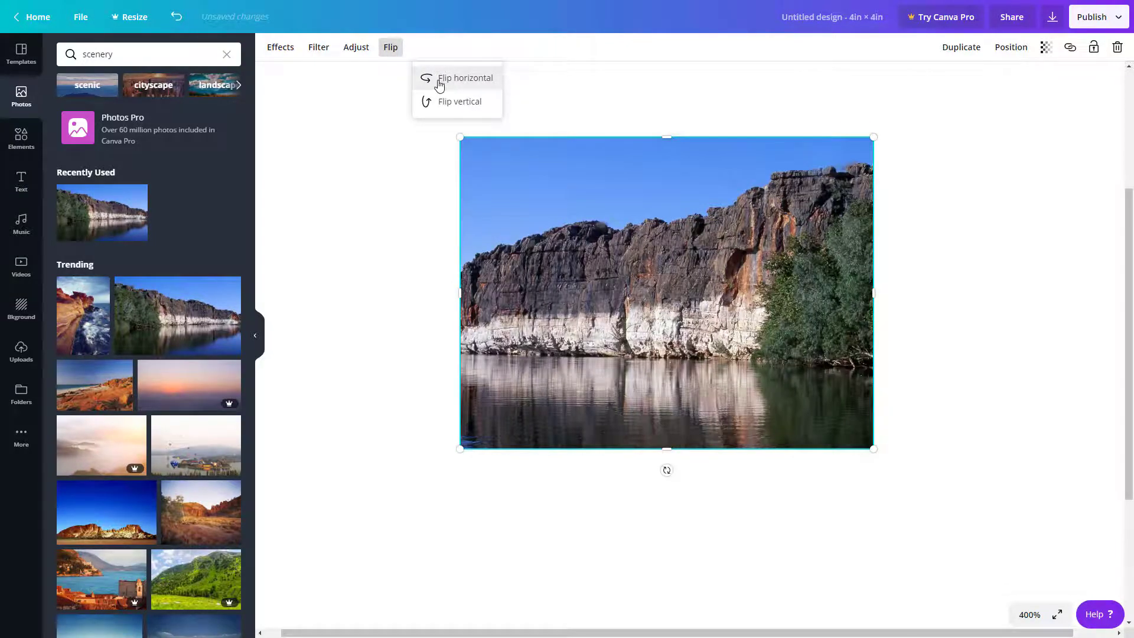
pyautogui.click(448, 78)
pyautogui.click(453, 101)
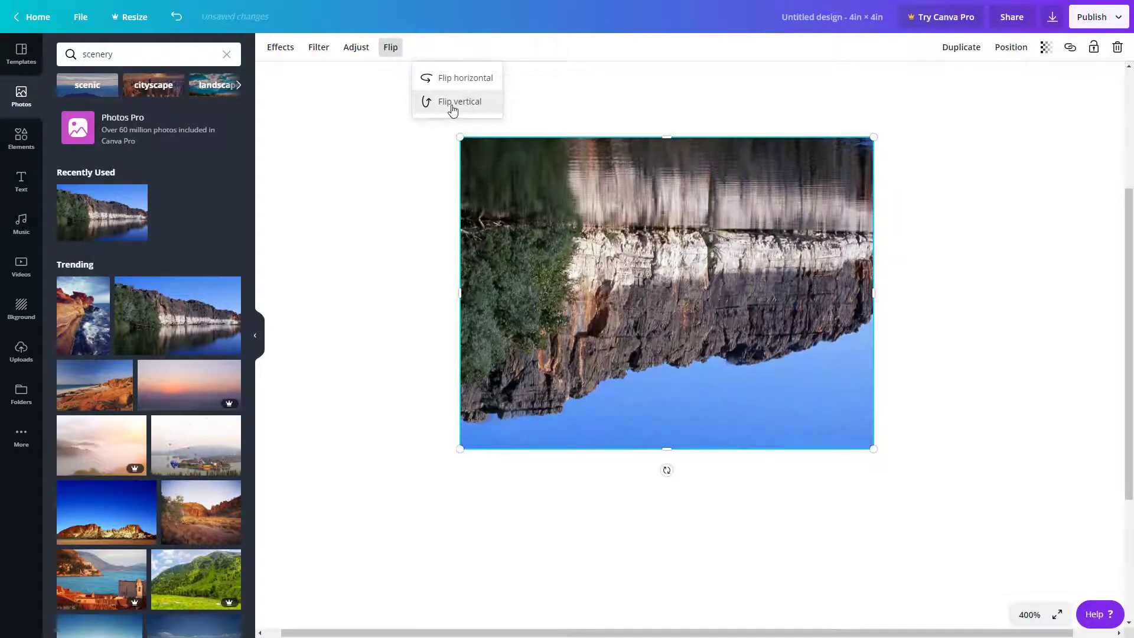
pyautogui.click(453, 101)
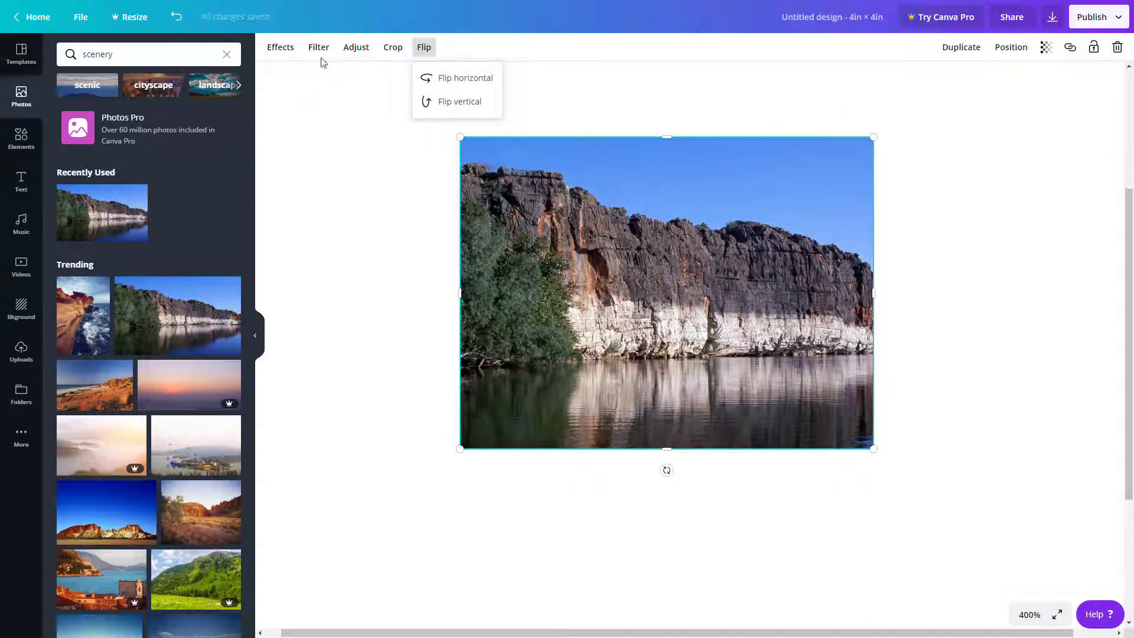
pyautogui.click(849, 208)
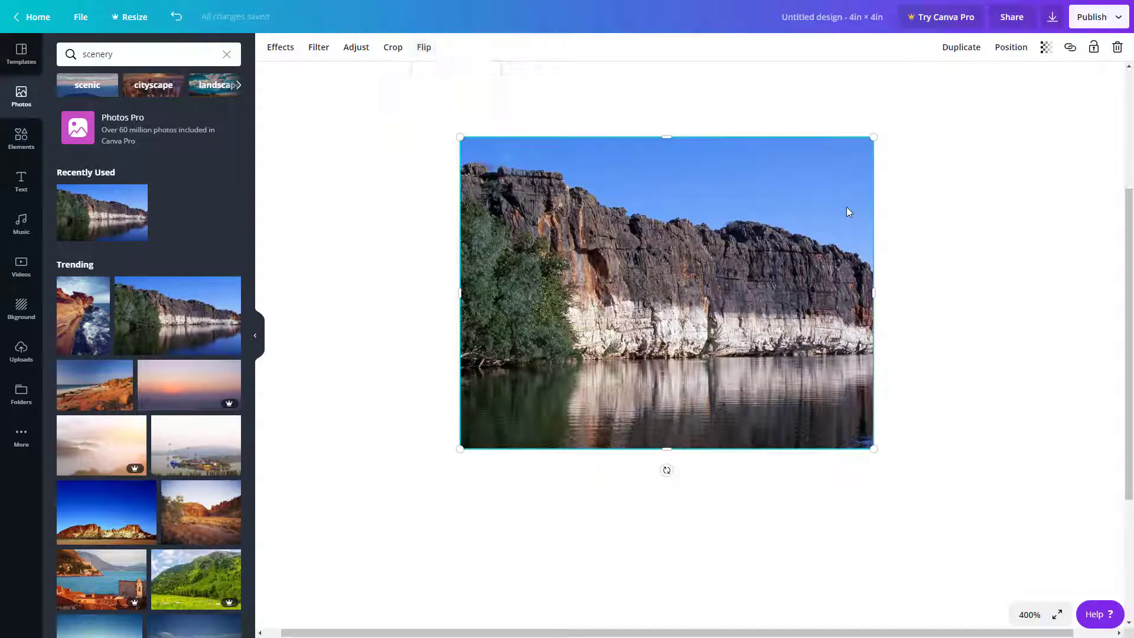